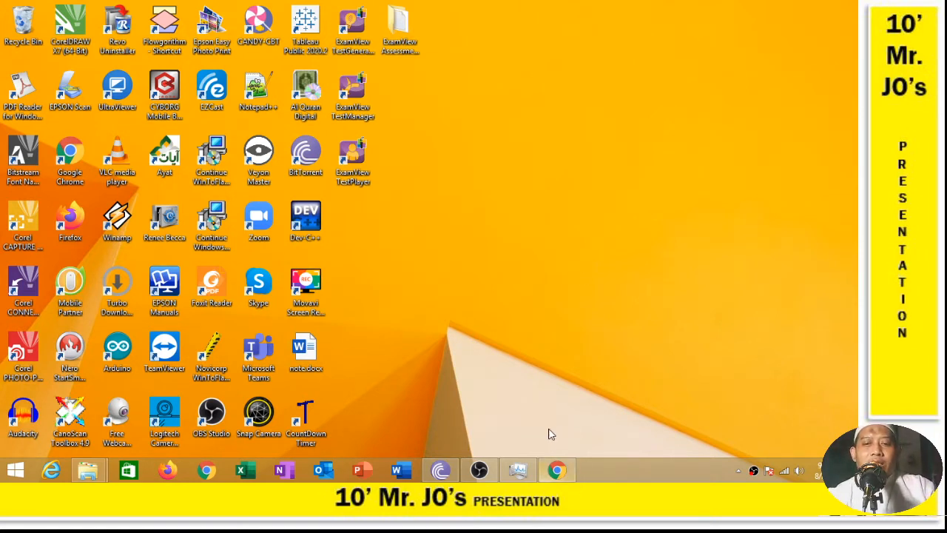
Switch to Chrome and open the PTS course from the list of own courses
click(557, 471)
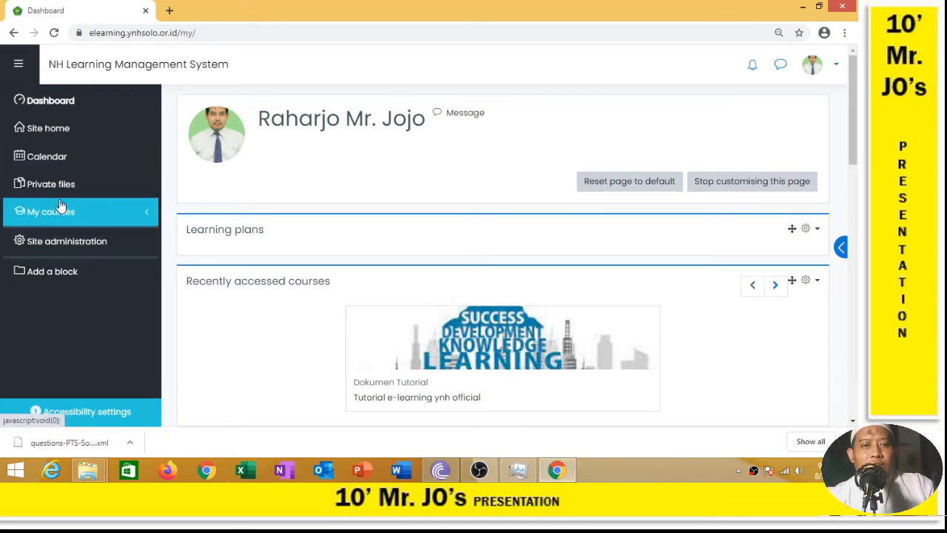
click(146, 216)
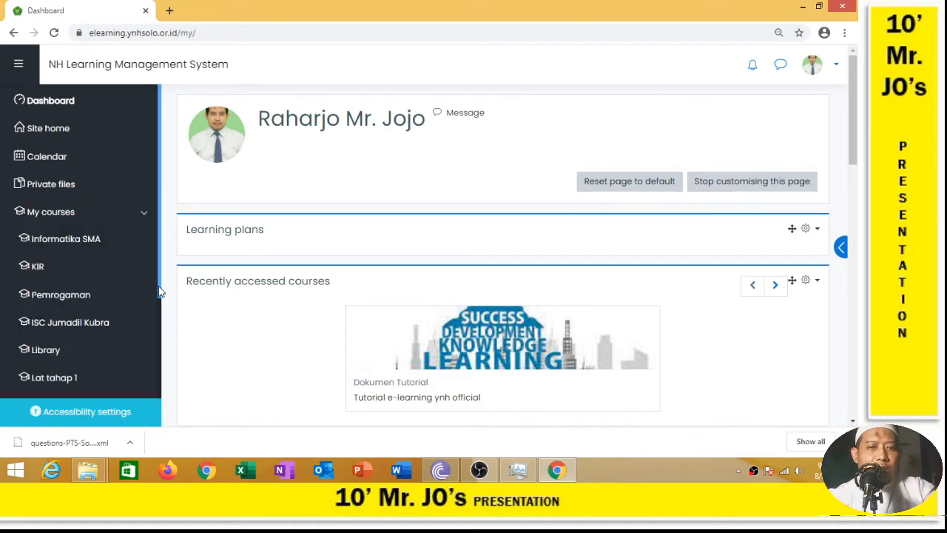
drag(158, 292, 155, 363)
click(41, 335)
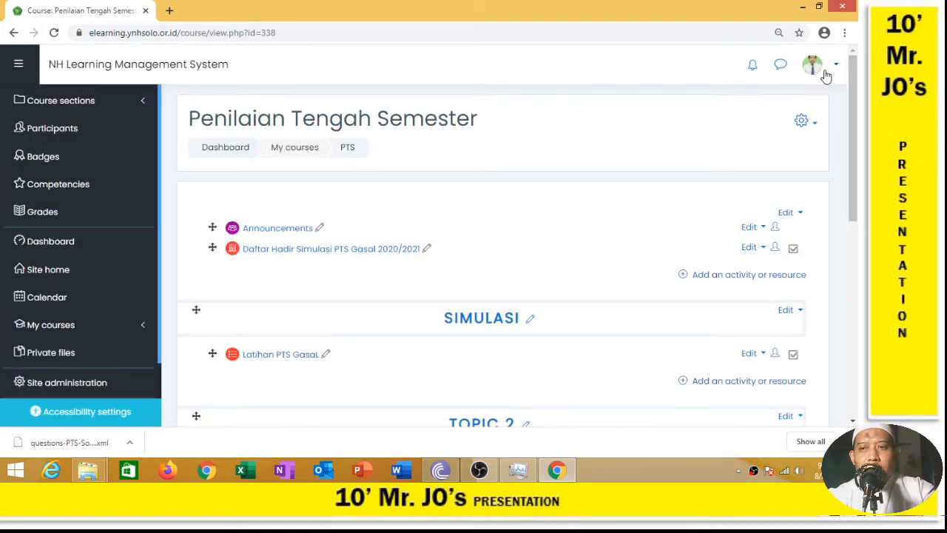
Go to the course administration of the PTS course and open the questions of its question bank
click(814, 124)
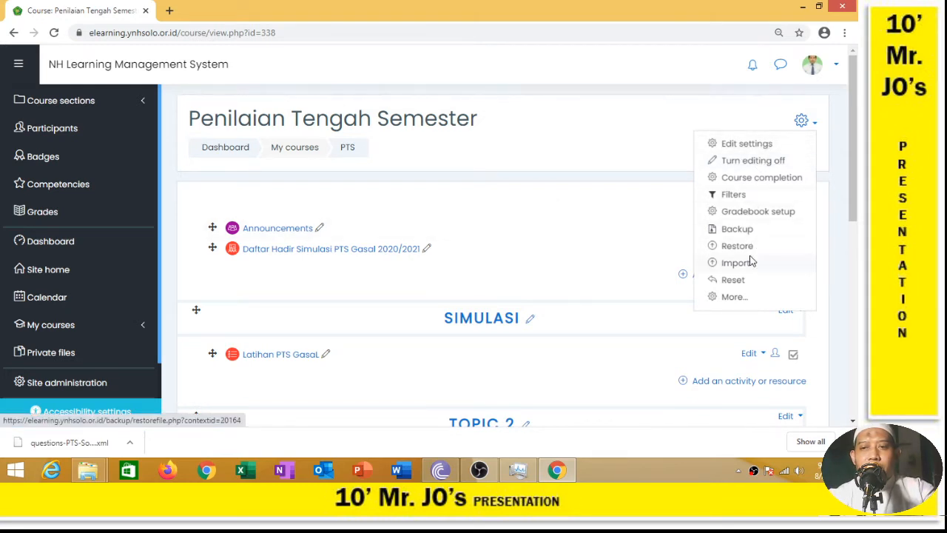
click(732, 298)
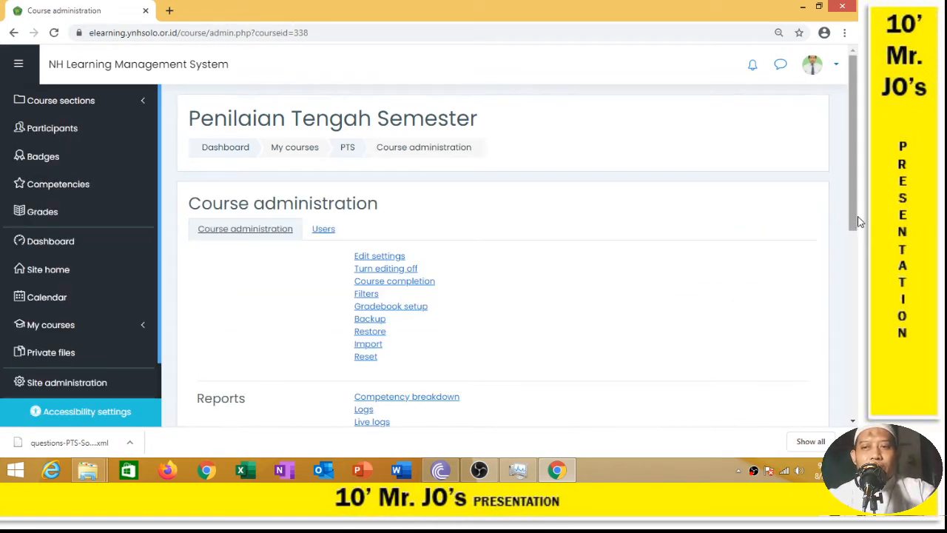
drag(854, 190, 840, 327)
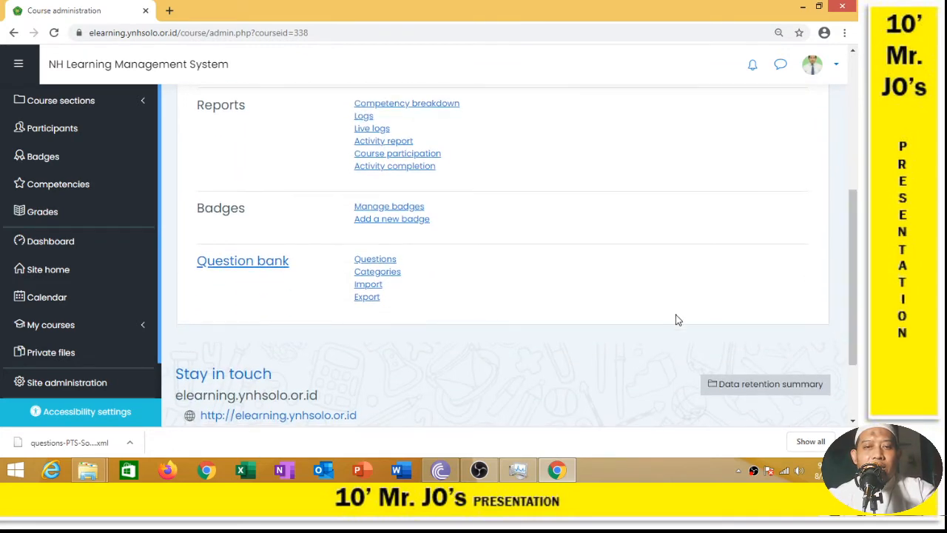
click(372, 260)
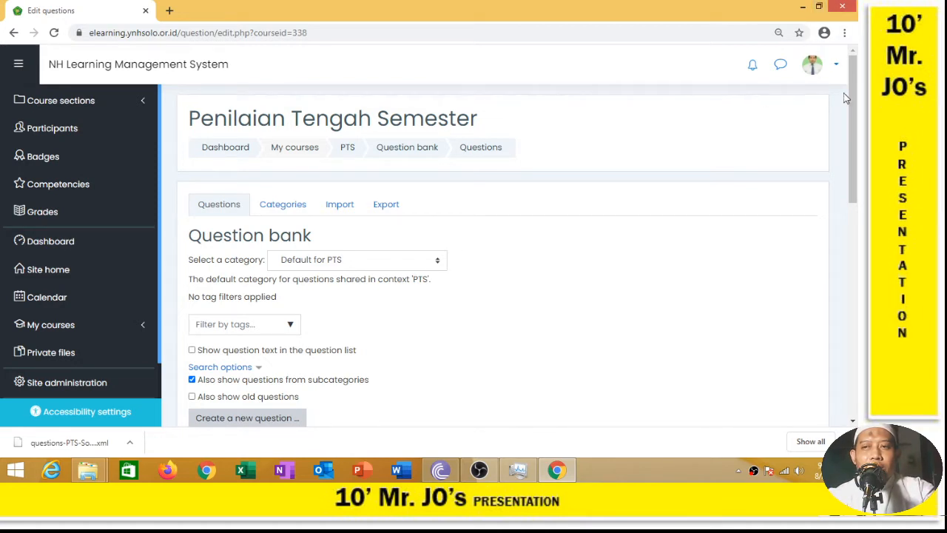
Show the question bank category Soal lat tik 1 and select all of its questions
scroll(851, 111, down, 2)
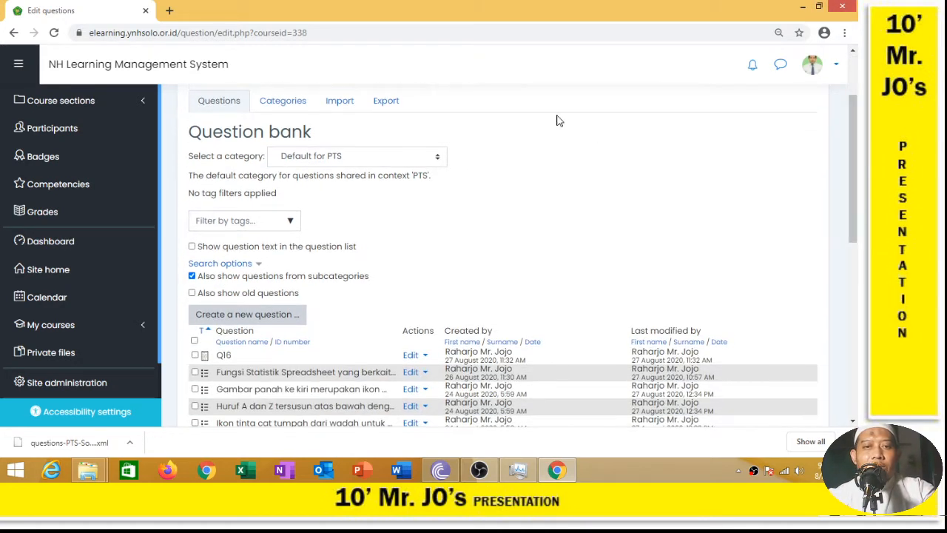
click(414, 161)
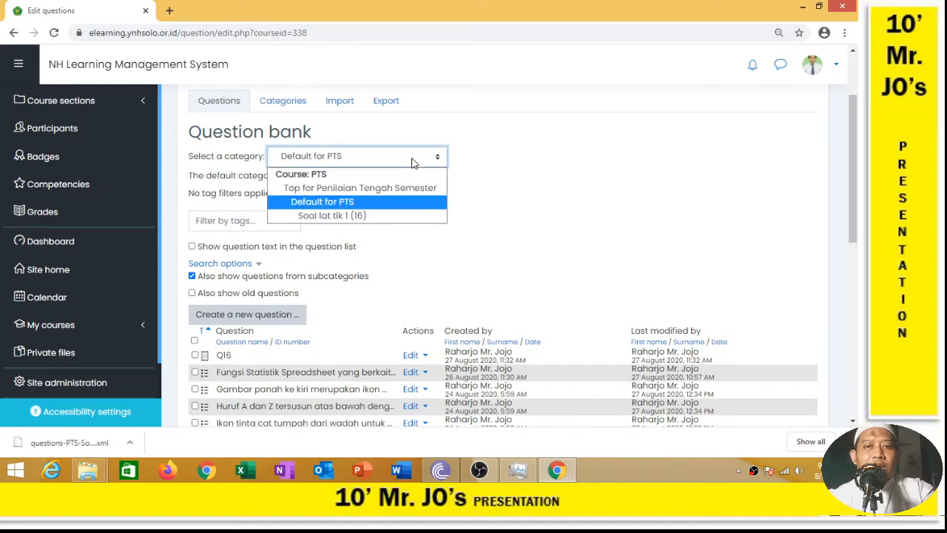
click(378, 216)
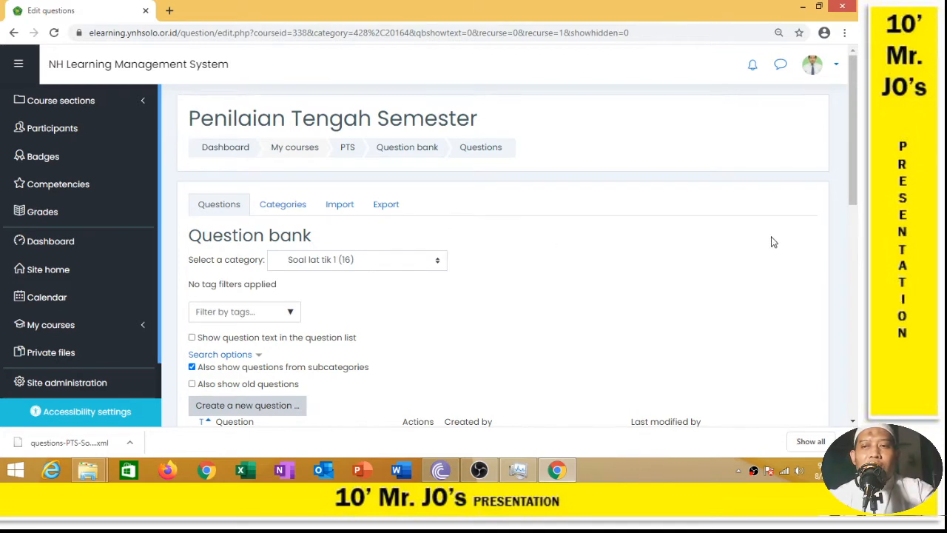
drag(858, 141, 845, 250)
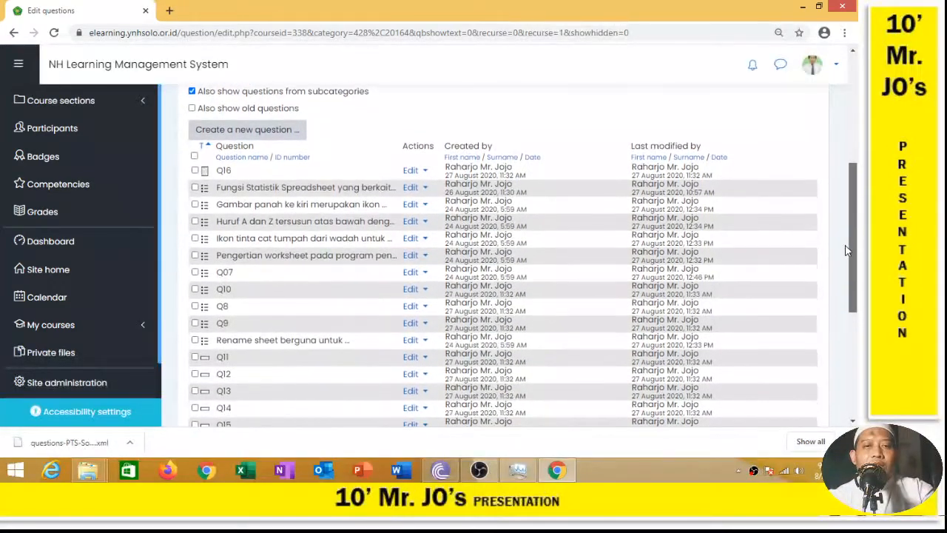
click(195, 157)
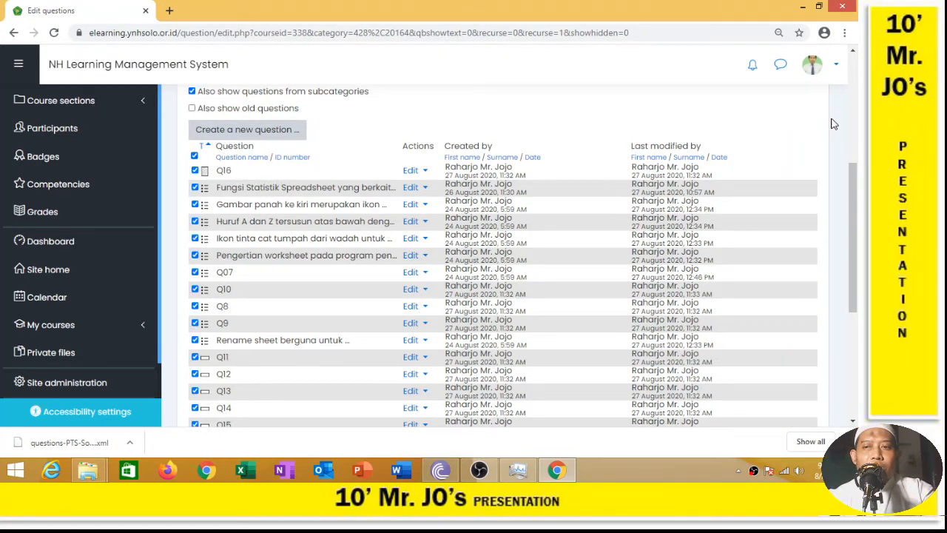
drag(851, 171, 856, 98)
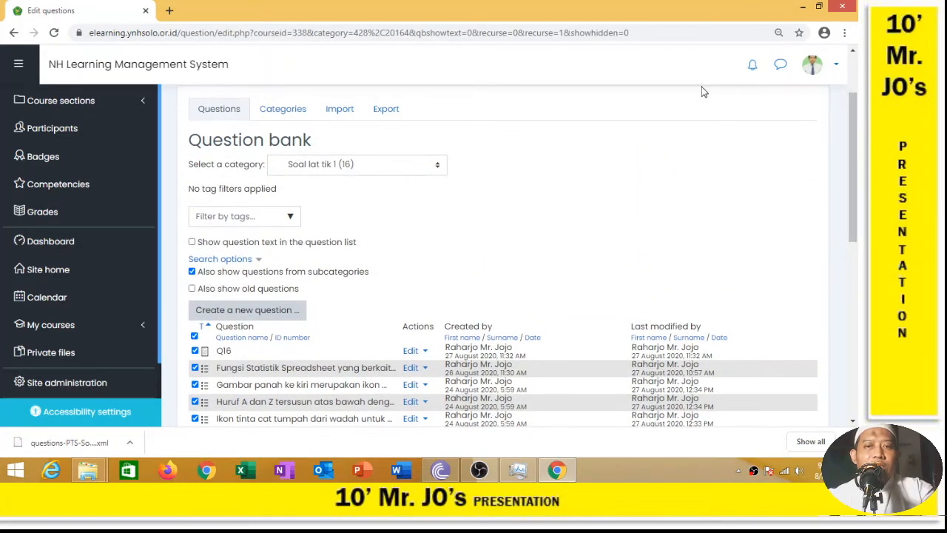
Export the Soal lat tik 1 category to a file in Moodle XML format
click(392, 111)
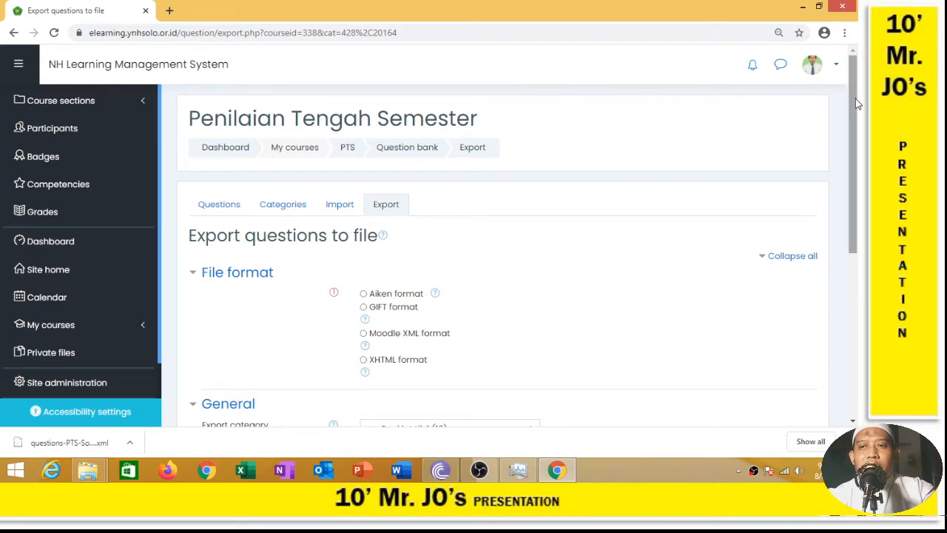
drag(856, 100, 853, 177)
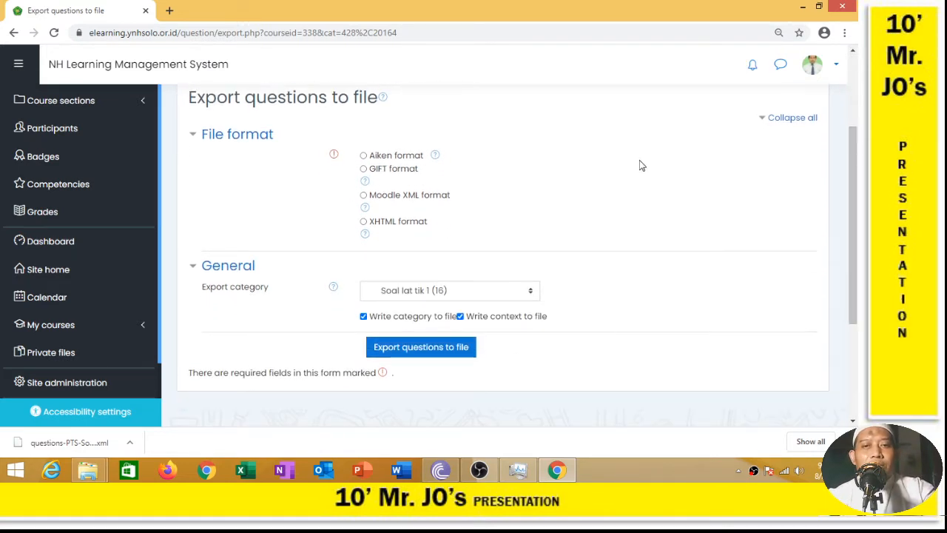
click(363, 196)
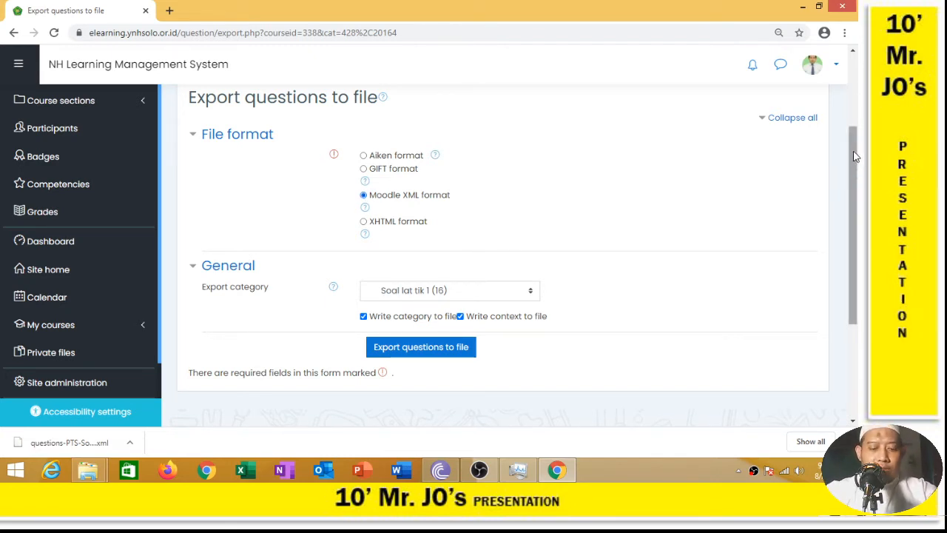
drag(855, 152, 848, 200)
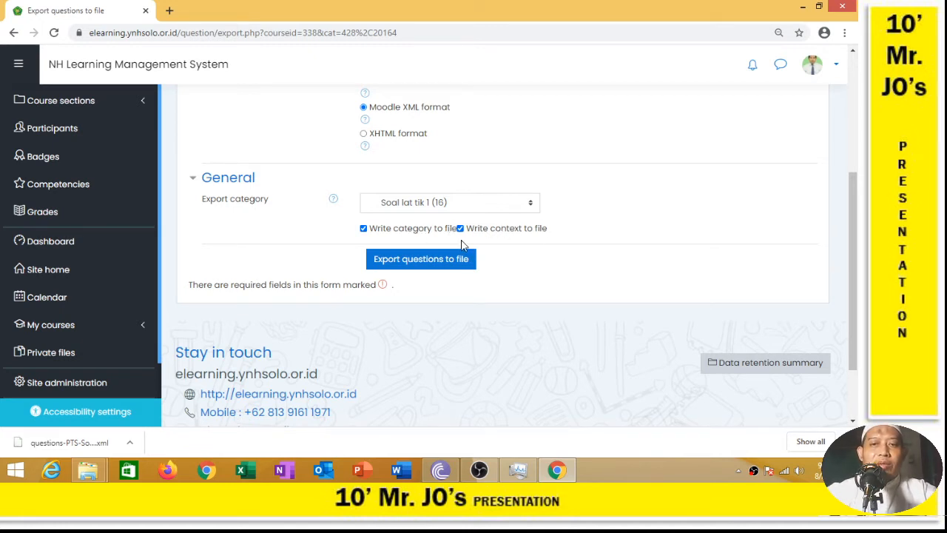
click(405, 265)
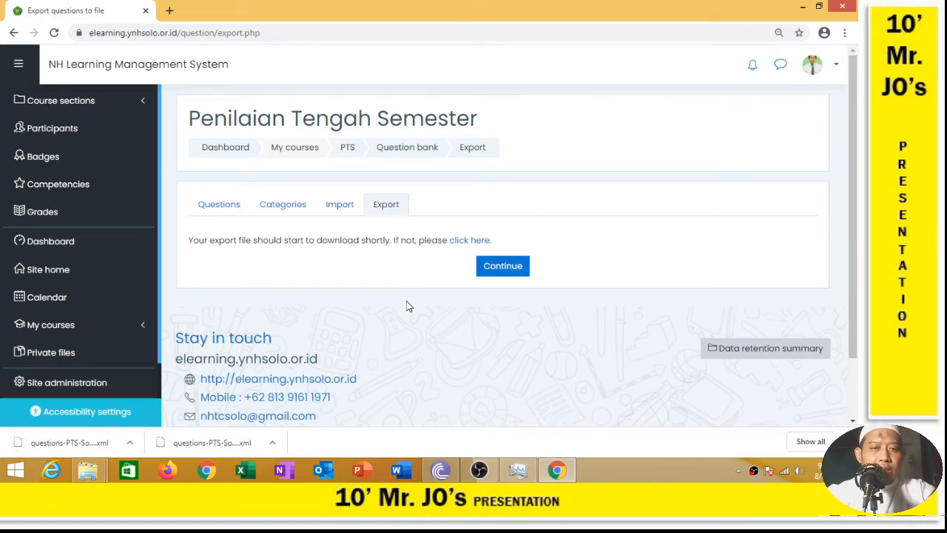
Move the downloaded file questions-PTS-Soal lat tik 1-20200827-2130.xml from the Downloads folder to the emboldenedzoomtoday folder in Documents
click(130, 444)
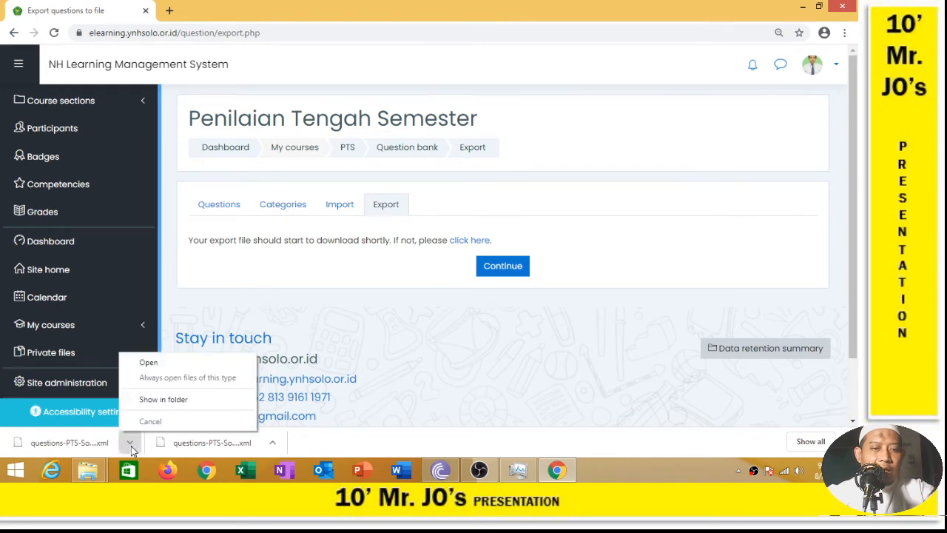
click(169, 400)
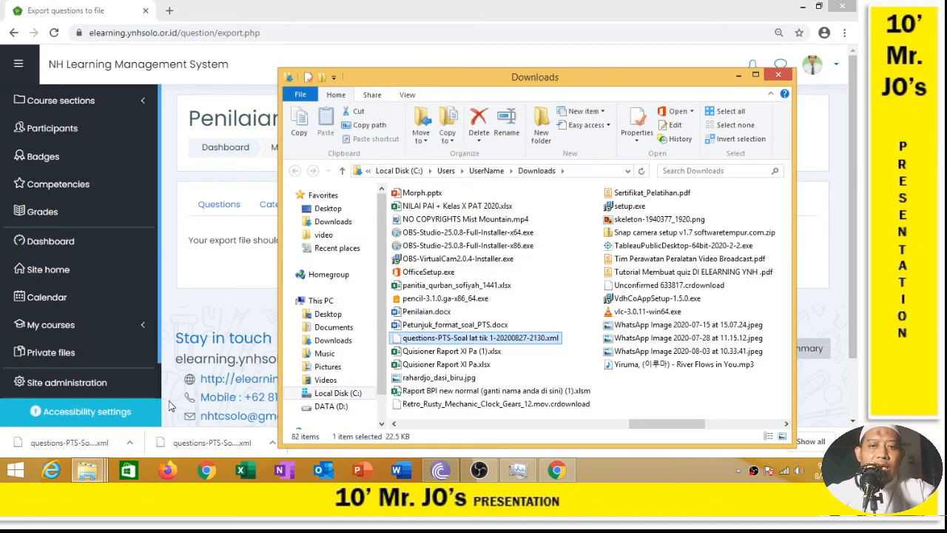
right_click(479, 341)
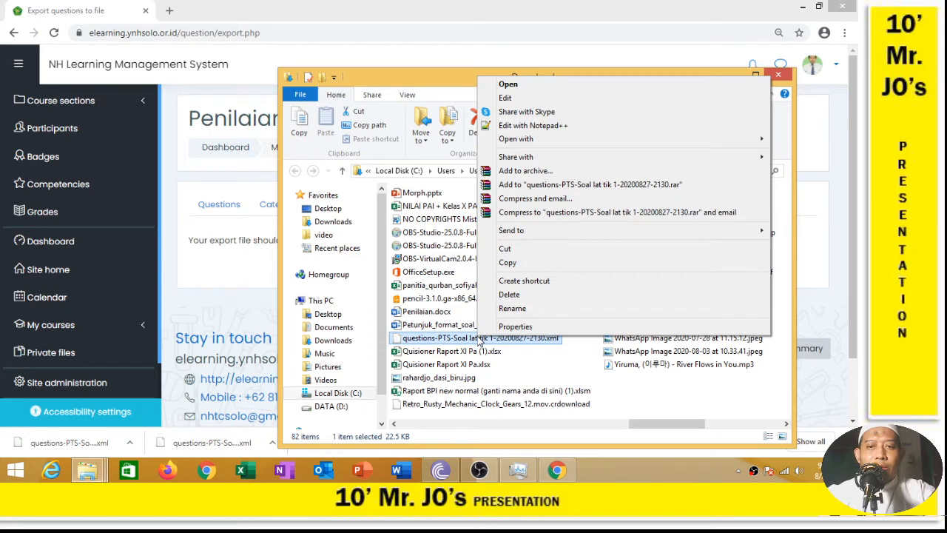
click(506, 249)
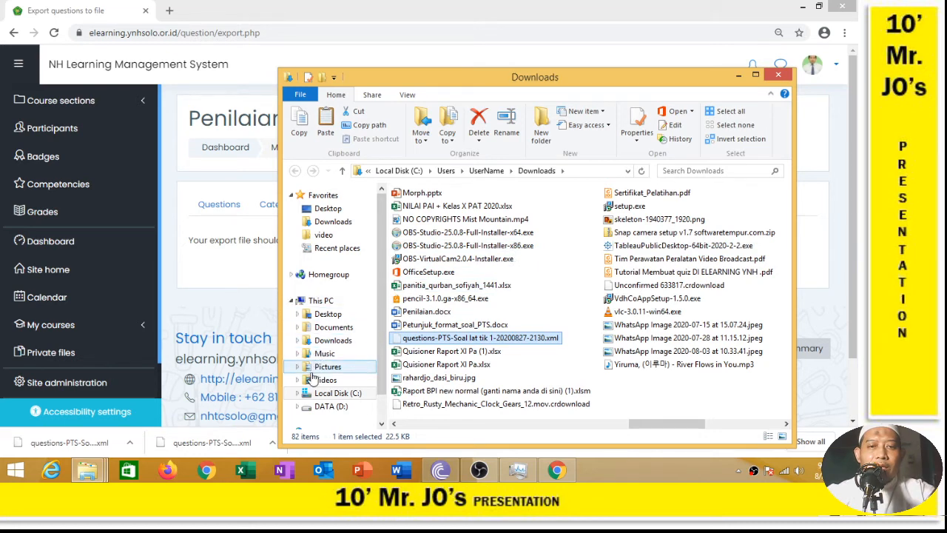
click(340, 328)
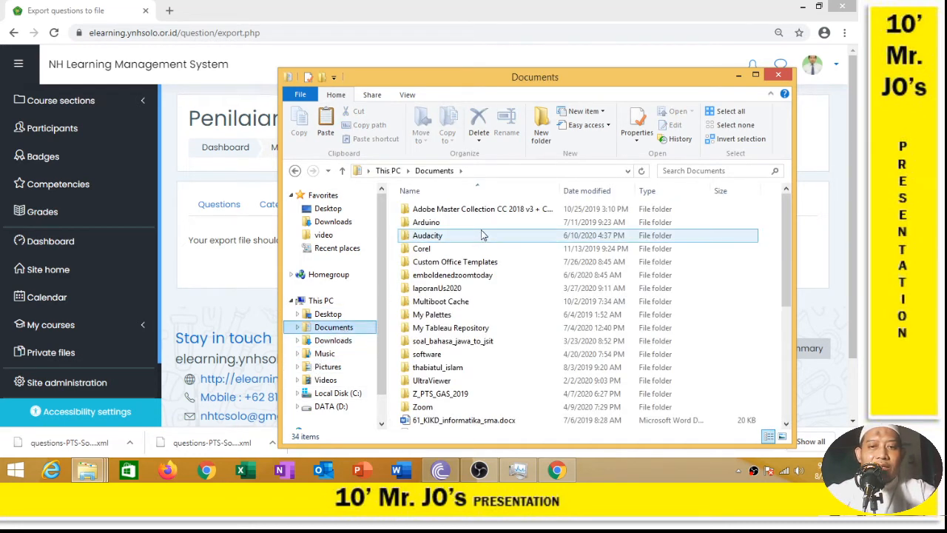
double_click(466, 281)
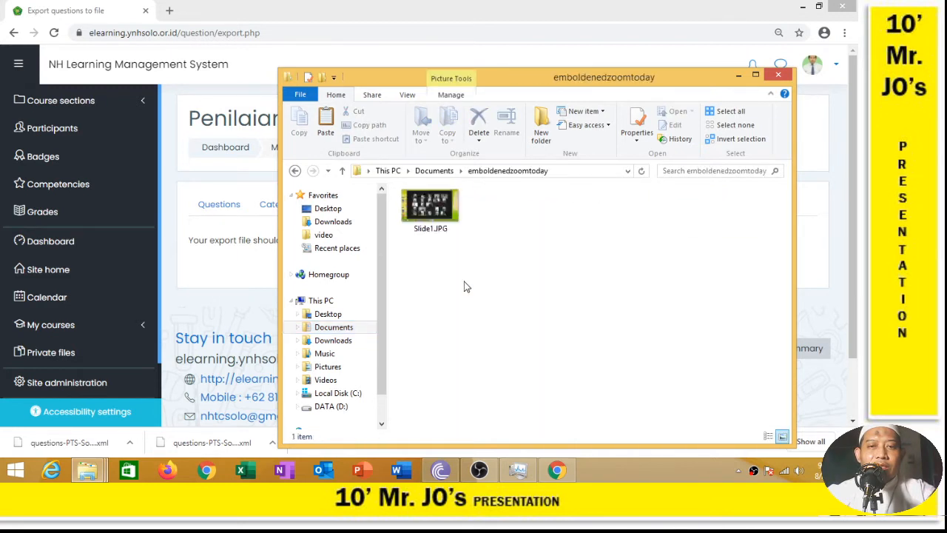
right_click(502, 279)
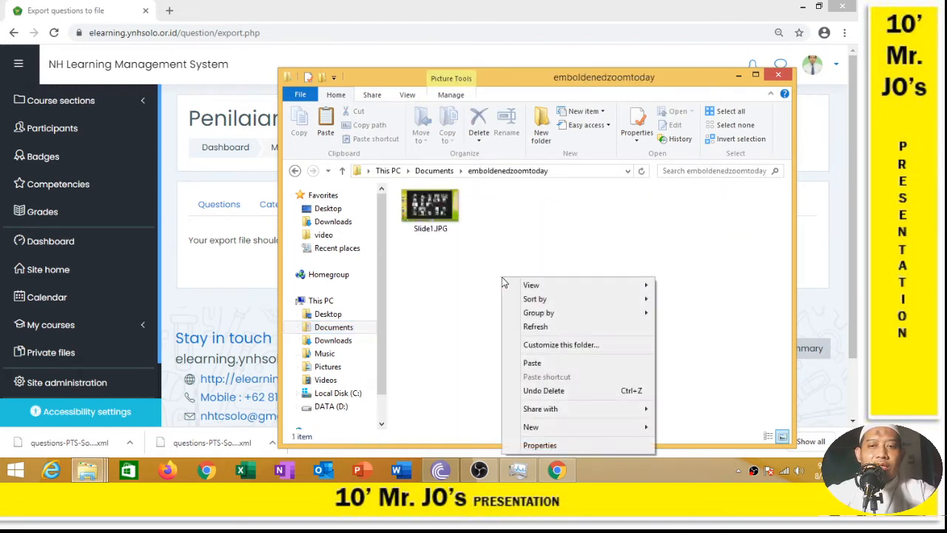
click(529, 362)
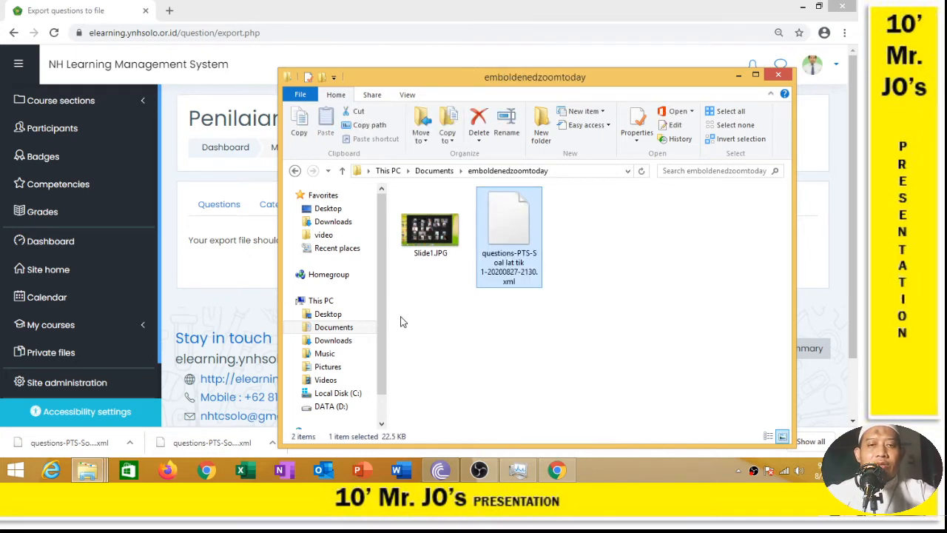
Return to the e-learning site in Chrome and open the main page of the rancob course
click(159, 314)
scroll(159, 321, down, 1)
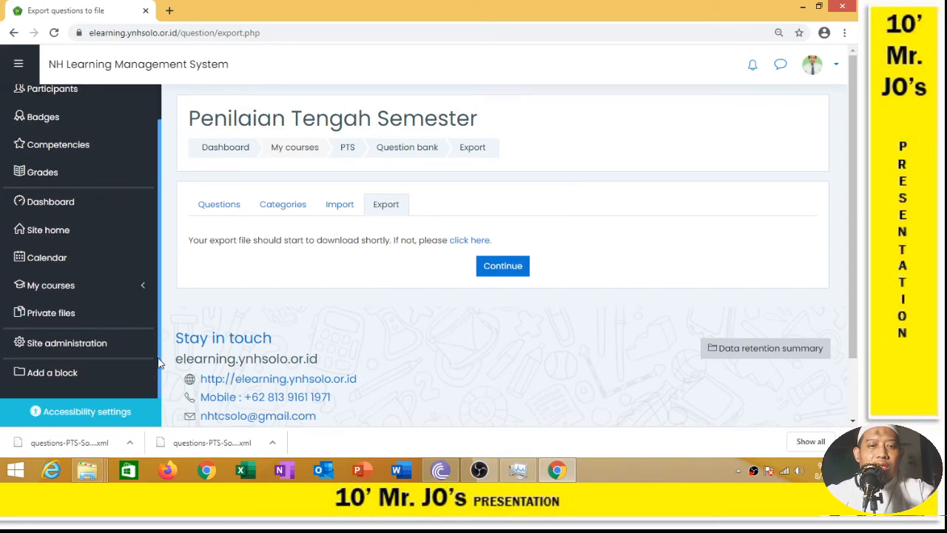
click(37, 288)
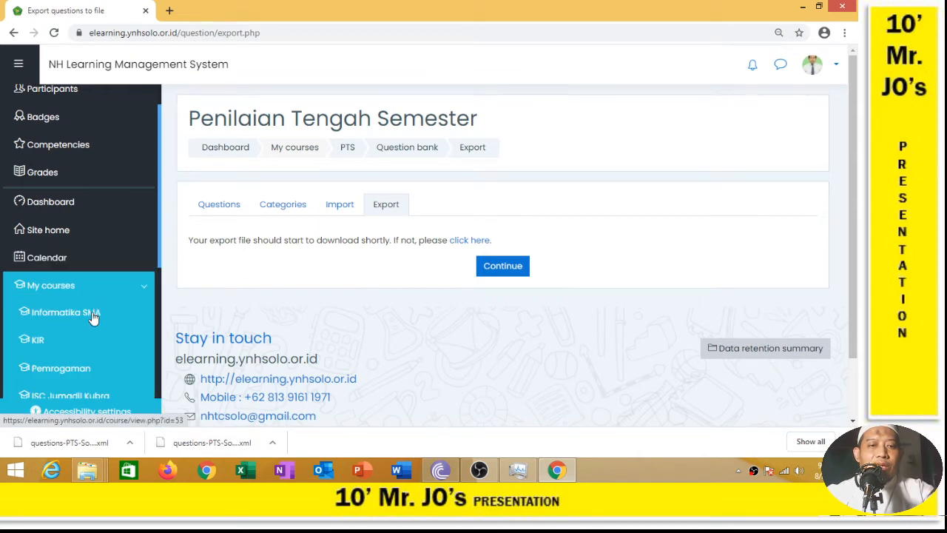
scroll(156, 303, down, 3)
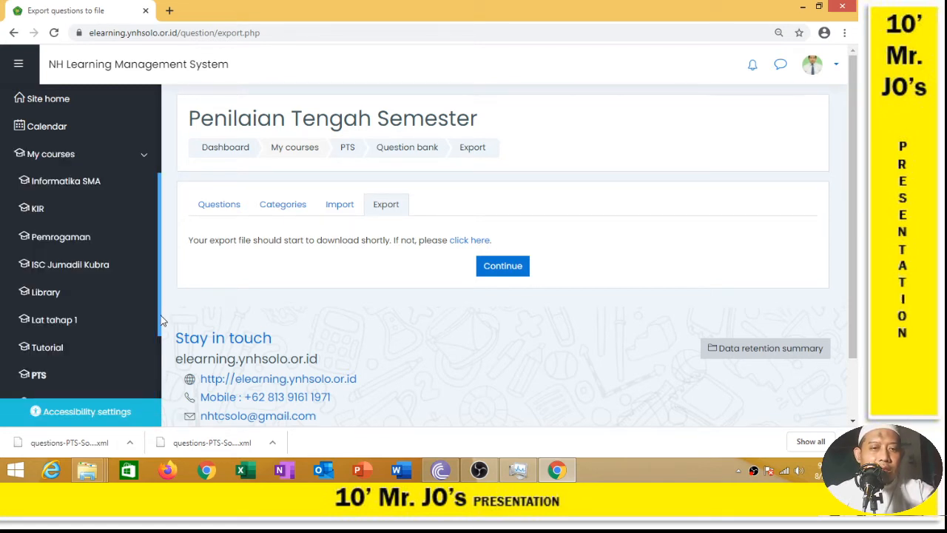
drag(160, 319, 158, 353)
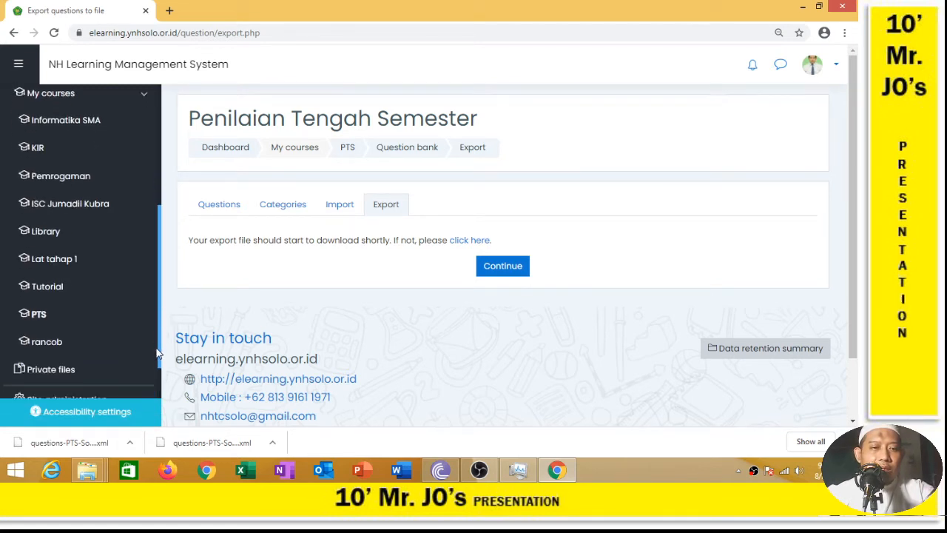
click(43, 347)
click(42, 348)
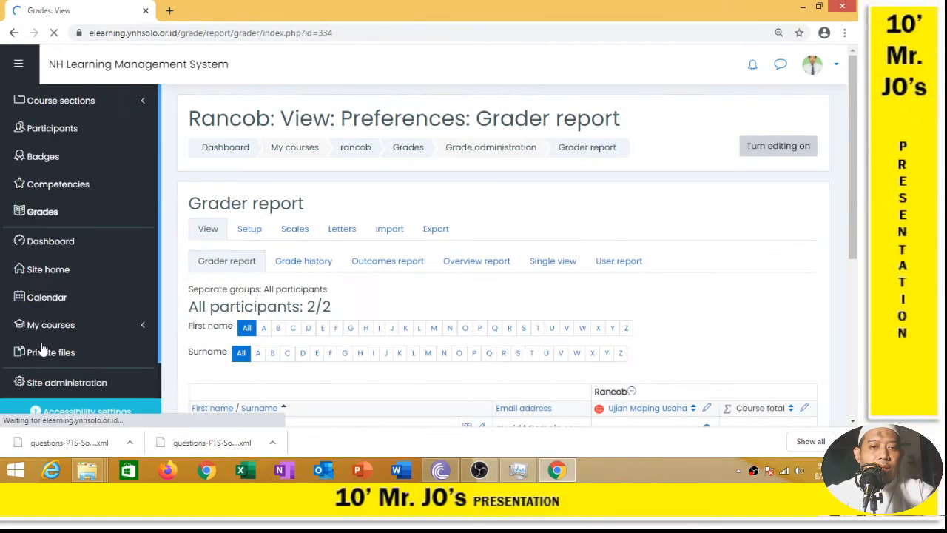
click(130, 329)
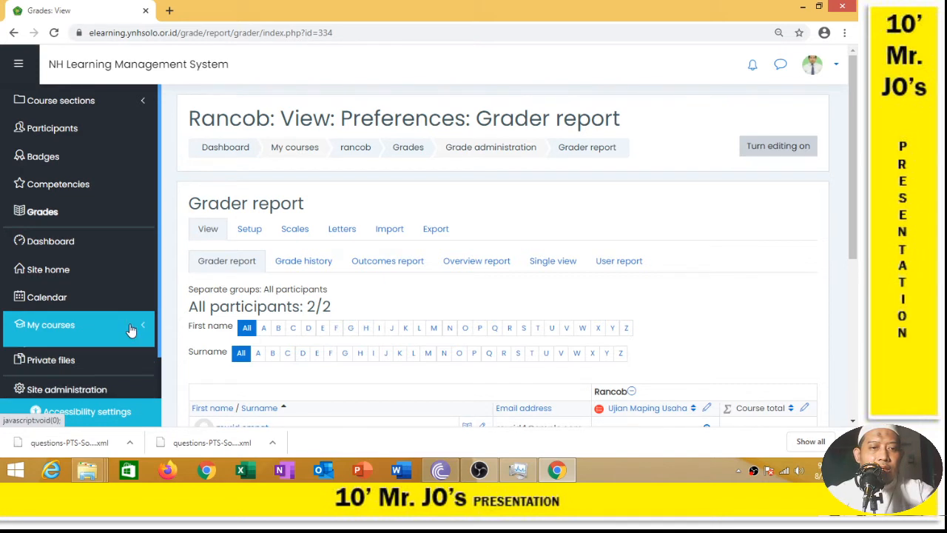
double_click(157, 238)
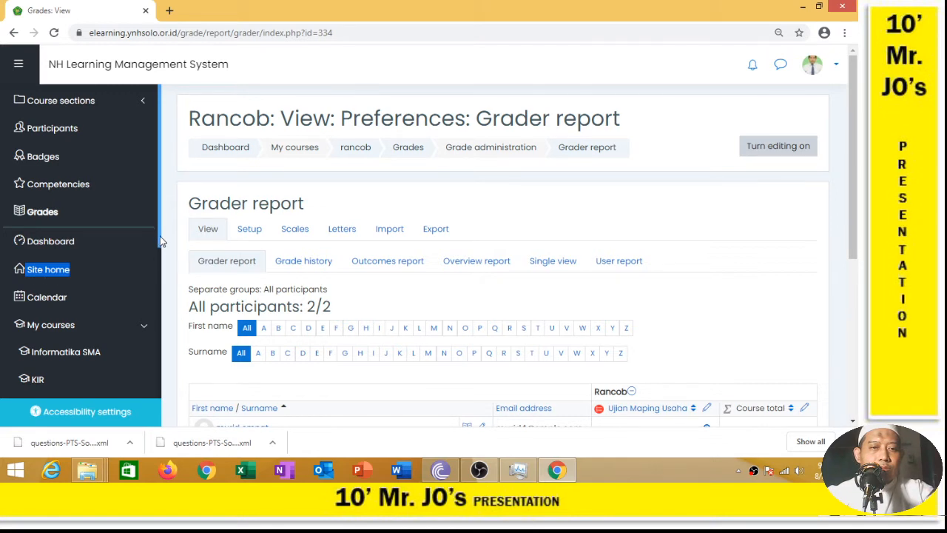
drag(160, 236, 152, 363)
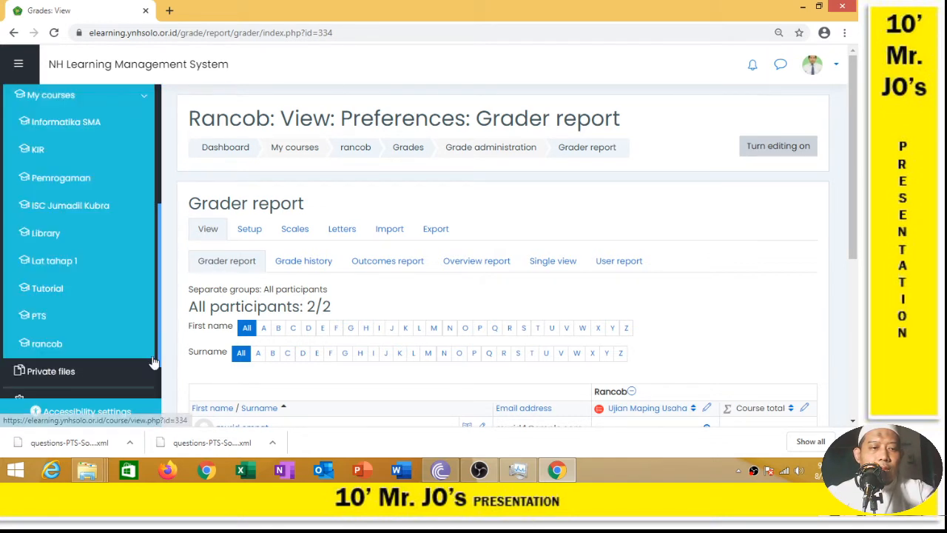
click(50, 345)
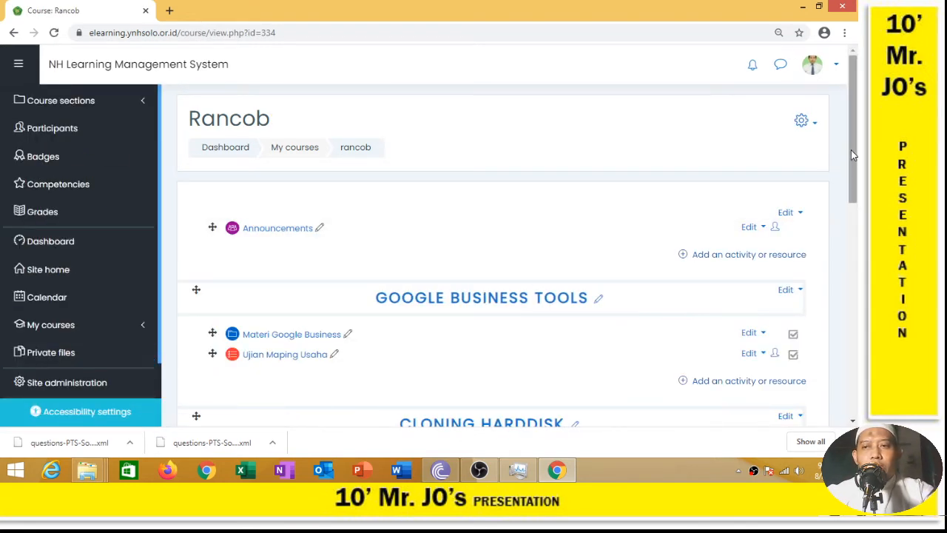
Open the question bank import page of the rancob course and choose Moodle XML format as the file format
click(814, 124)
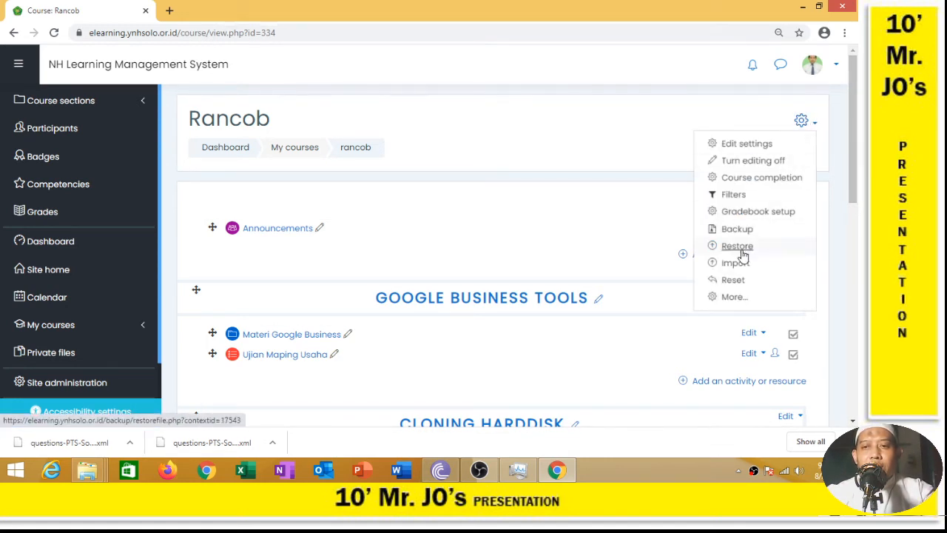
click(732, 299)
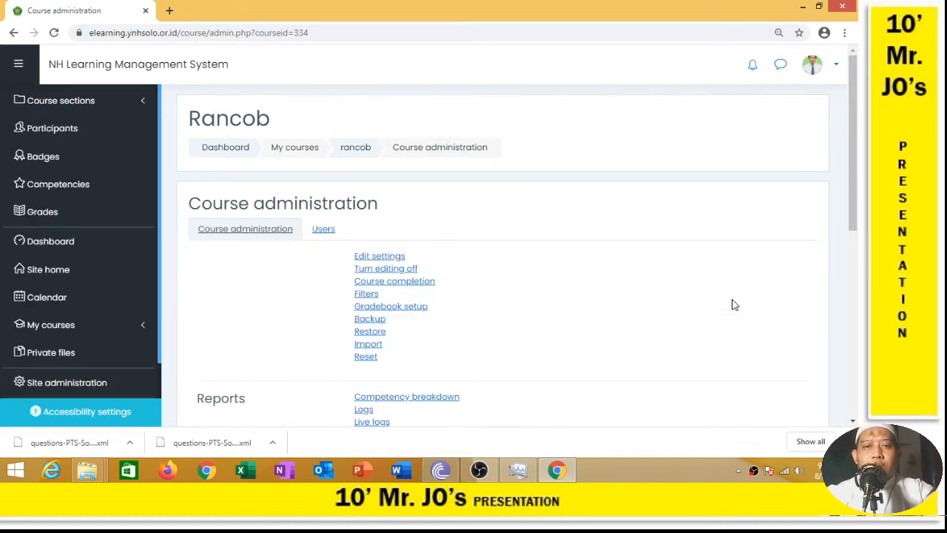
drag(854, 131, 846, 249)
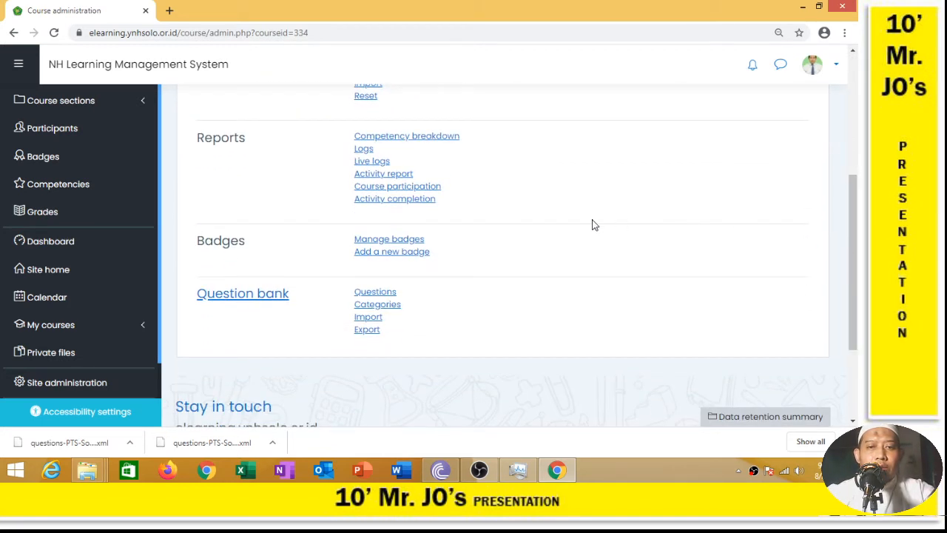
click(372, 324)
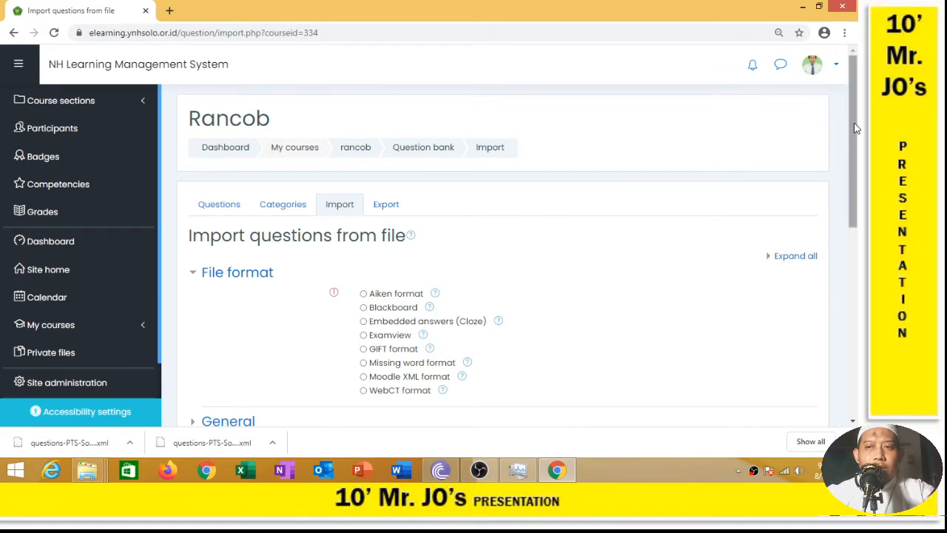
drag(851, 134, 848, 216)
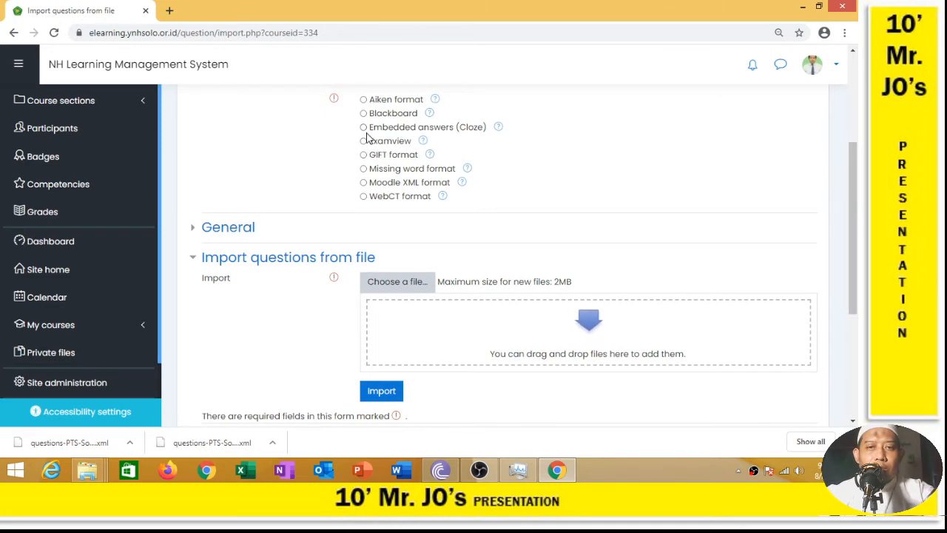
click(363, 183)
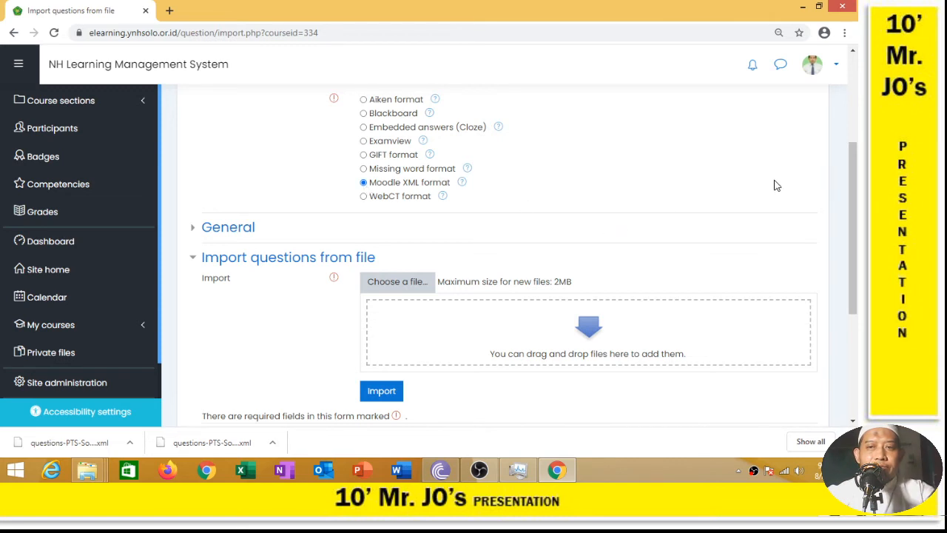
Upload questions-PTS-Soal lat tik 1-20200827-2130.xml from the emboldenedzoomtoday folder in Documents as the import file
drag(852, 167, 848, 199)
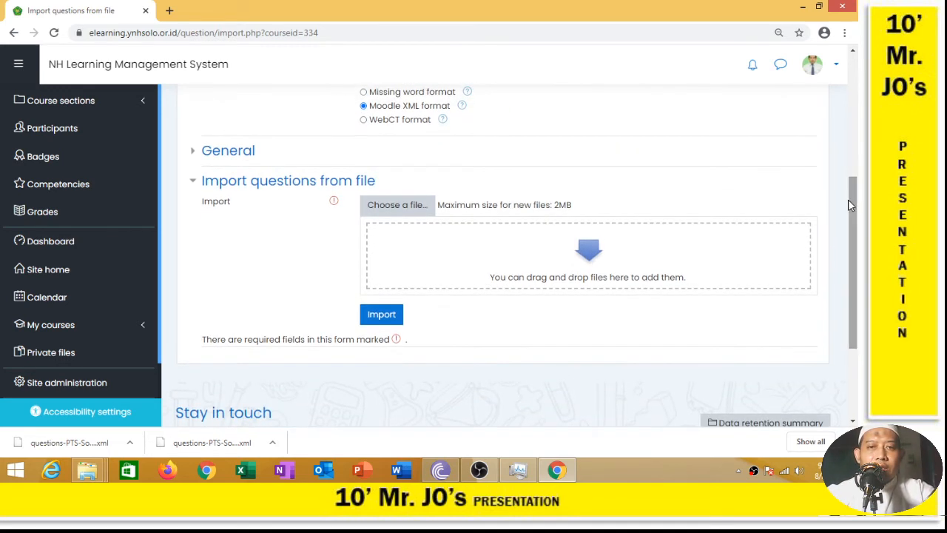
click(422, 209)
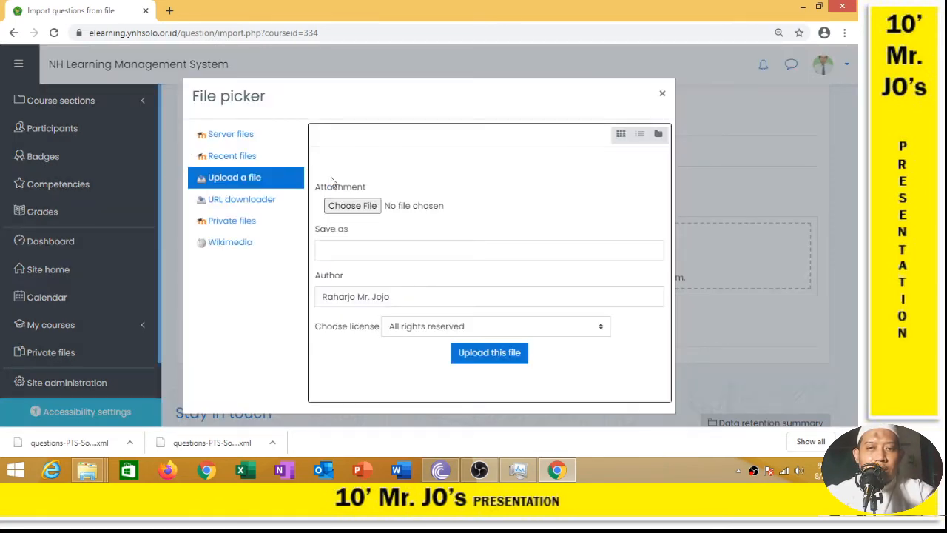
click(364, 205)
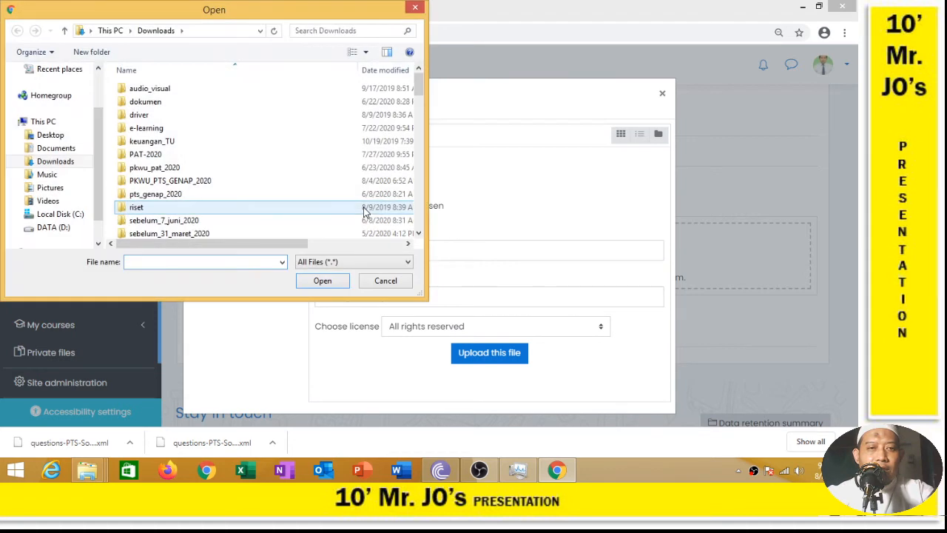
click(56, 152)
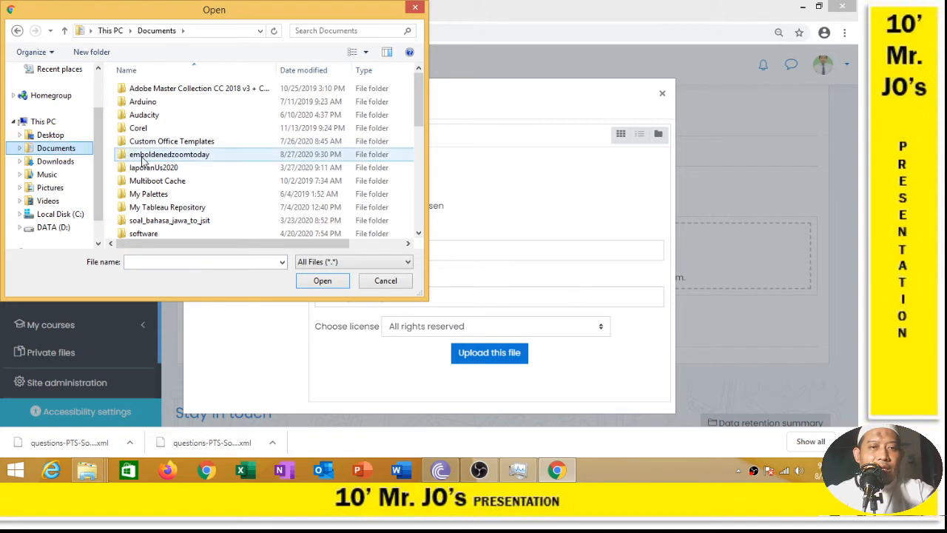
click(143, 157)
double_click(144, 157)
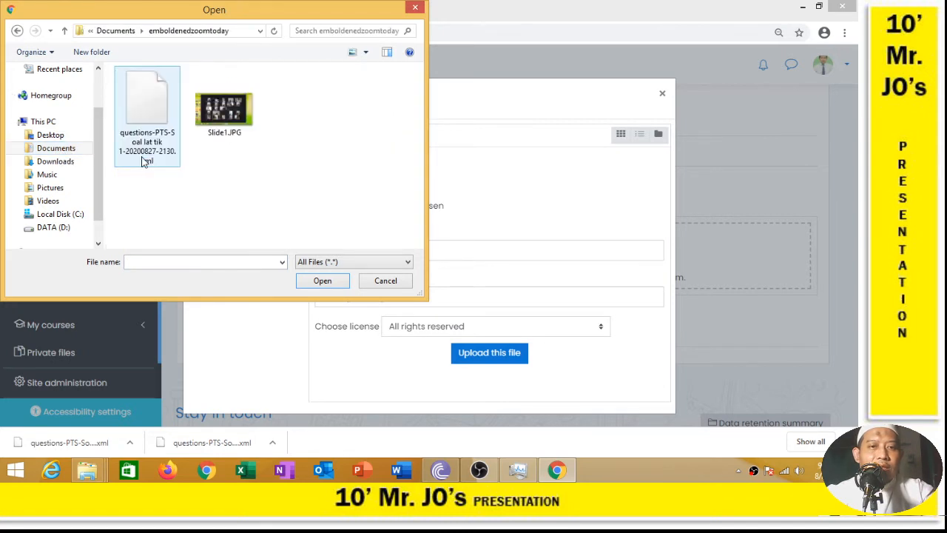
click(146, 115)
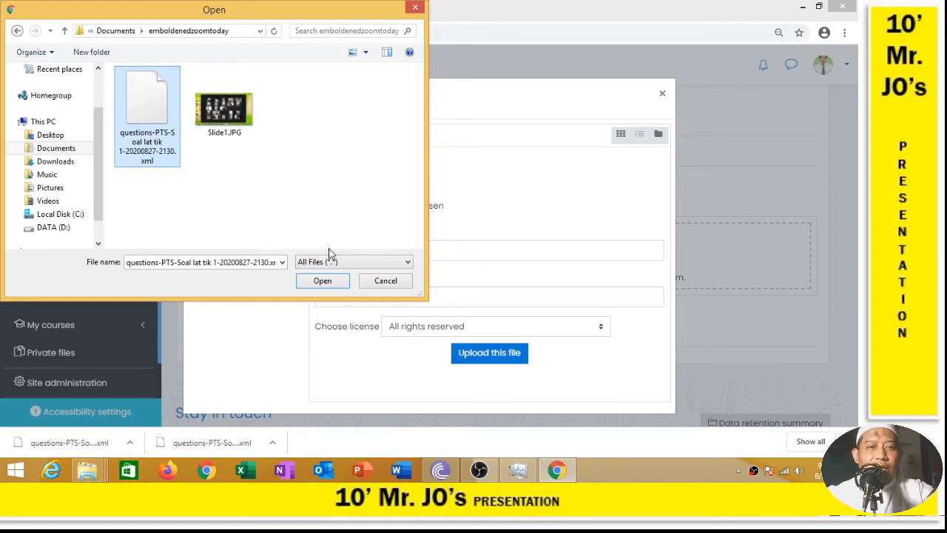
click(323, 282)
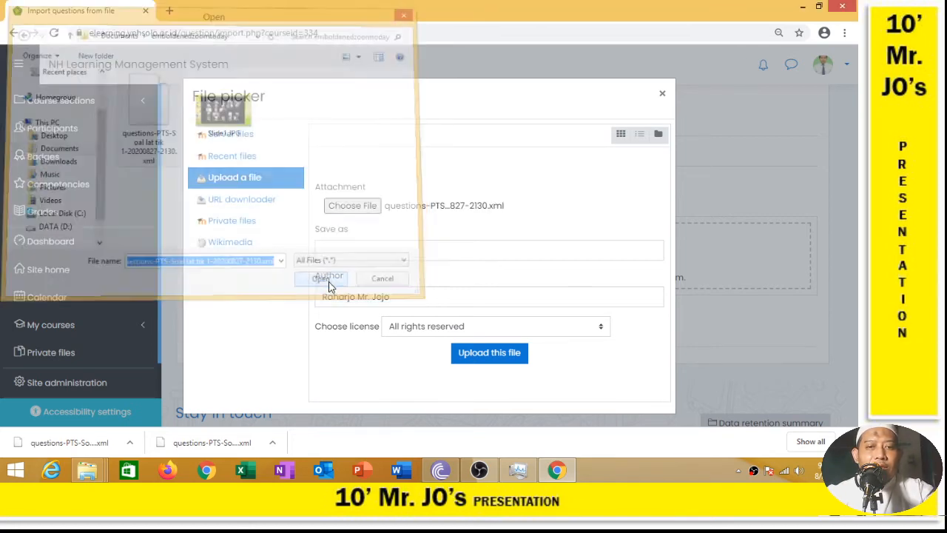
click(489, 353)
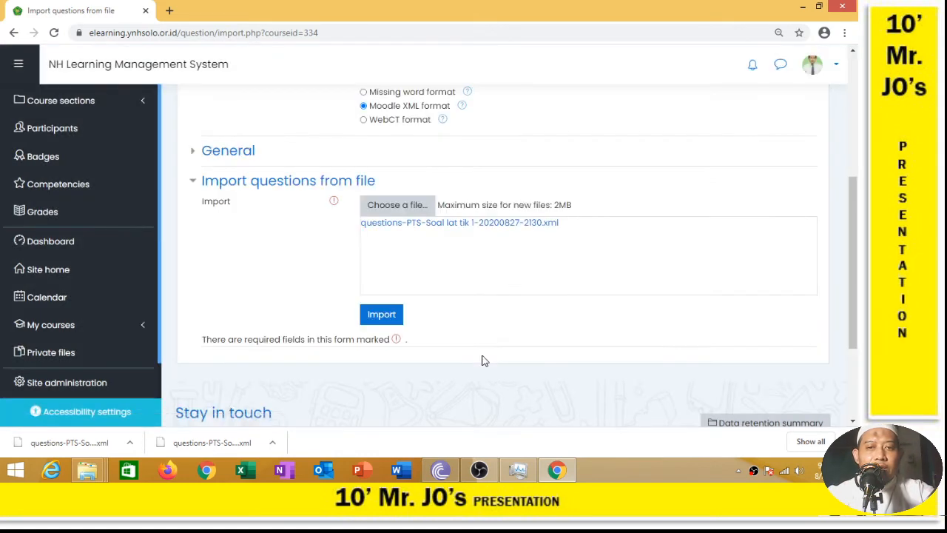
Import the questions from the uploaded file and continue to the rancob question bank
click(383, 315)
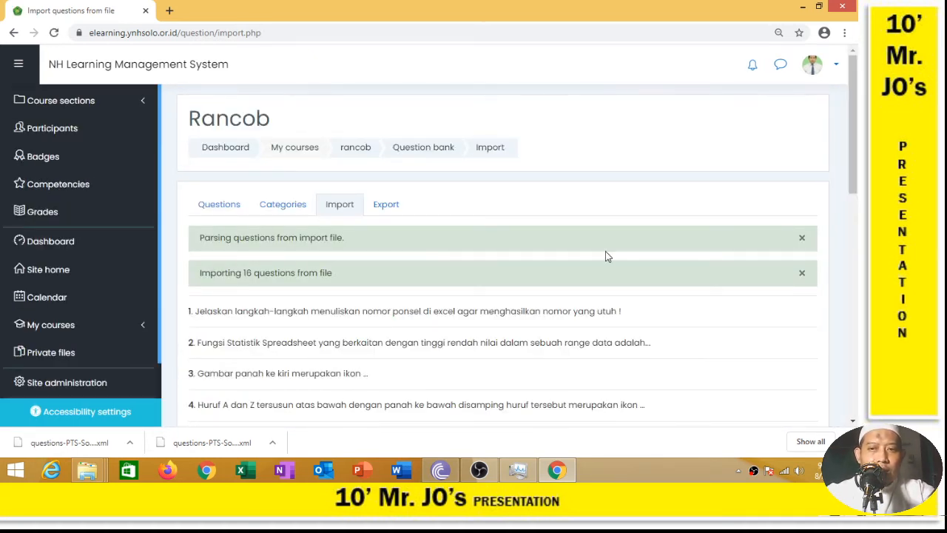
drag(852, 140, 845, 310)
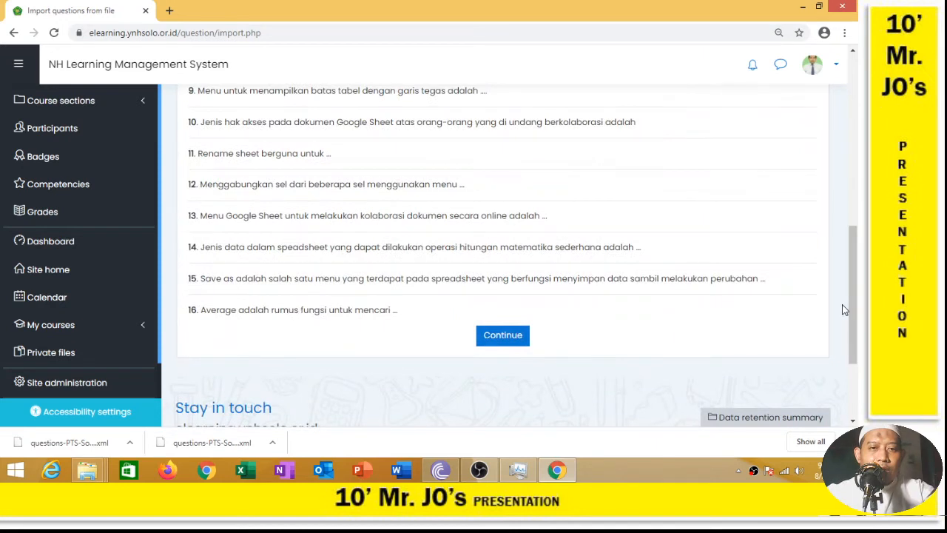
click(509, 337)
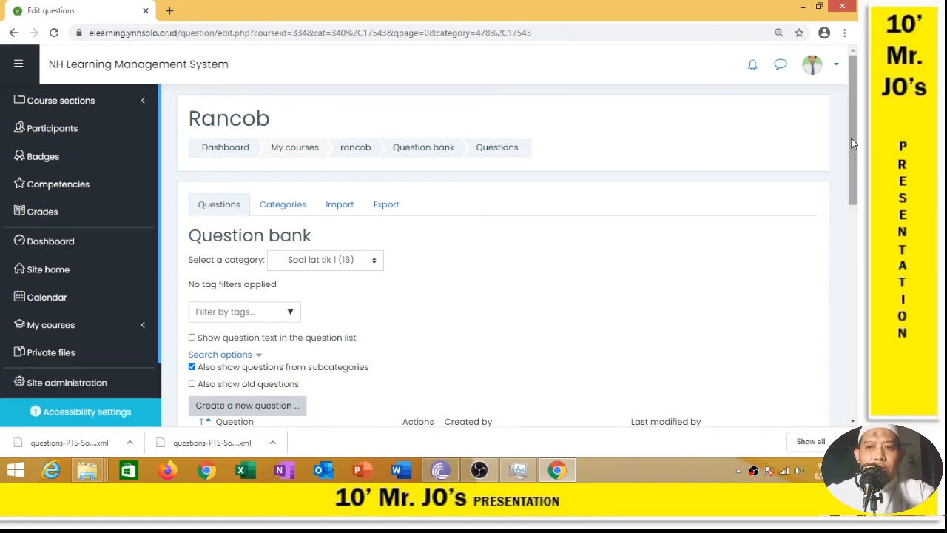
Review the imported questions in the Soal lat tik 1 category and check the course's list of question categories
drag(851, 137, 843, 208)
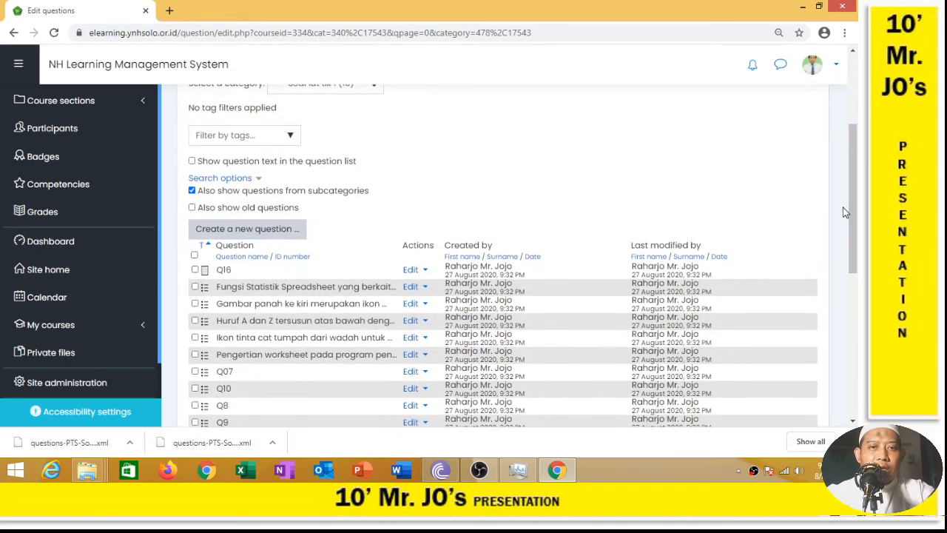
drag(856, 152, 856, 121)
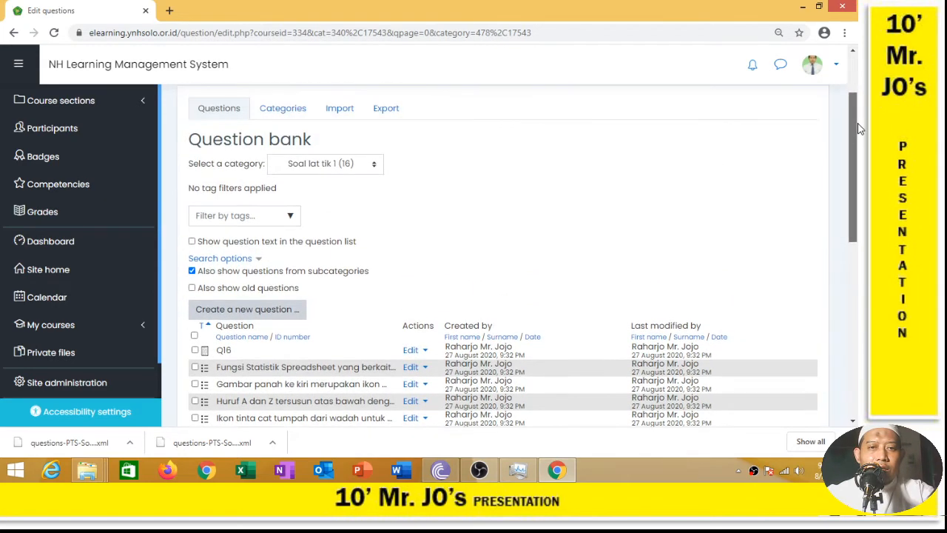
click(372, 170)
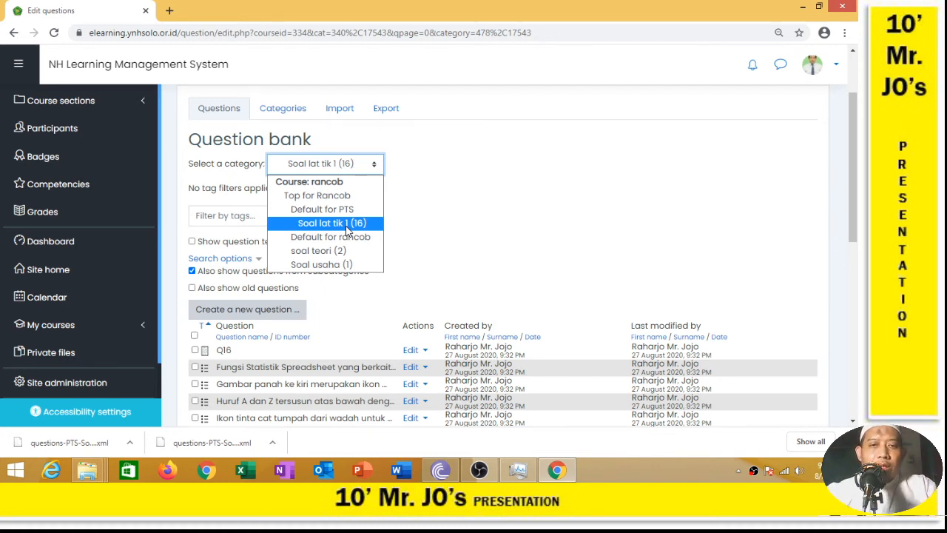
click(489, 215)
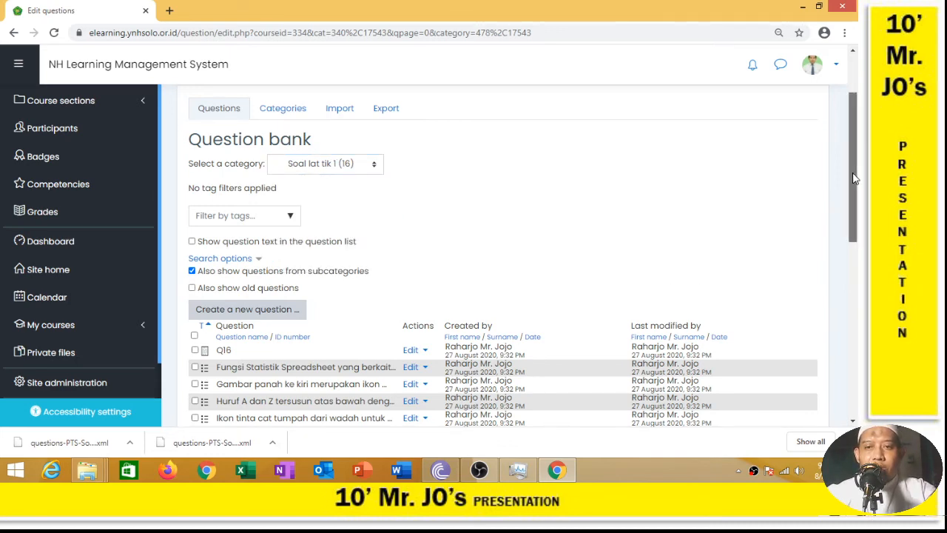
drag(853, 178, 850, 247)
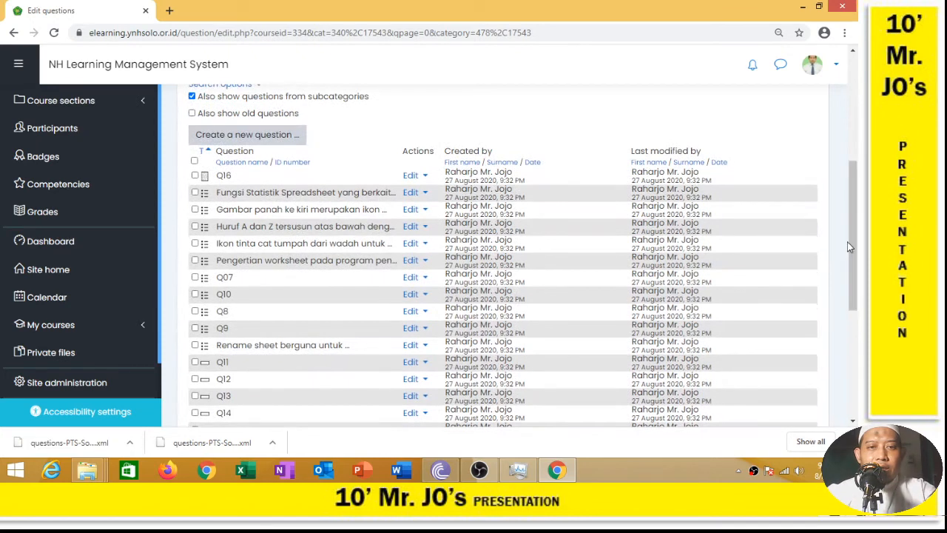
Open the multiple choice question beginning "Fungsi Statistik Spreadsheet" for editing, look through its settings, and leave without saving
click(411, 192)
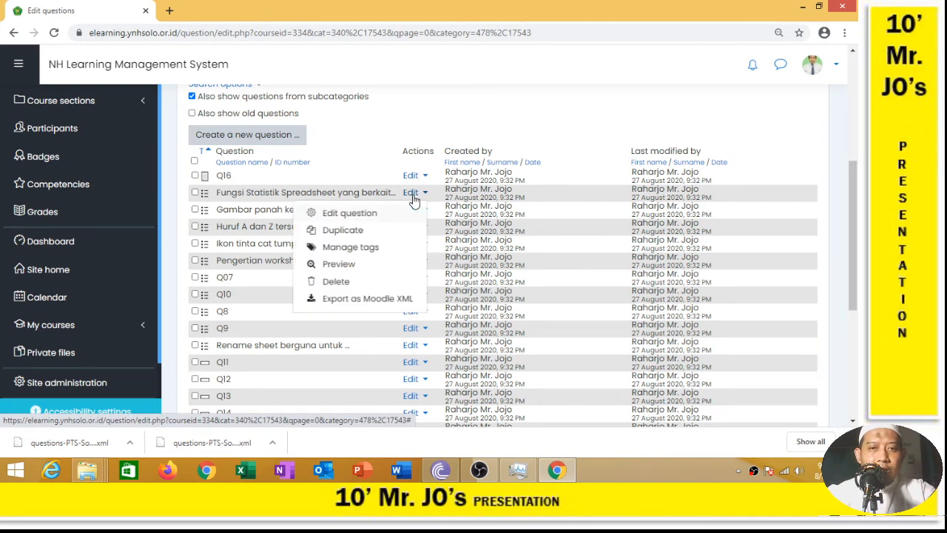
click(368, 213)
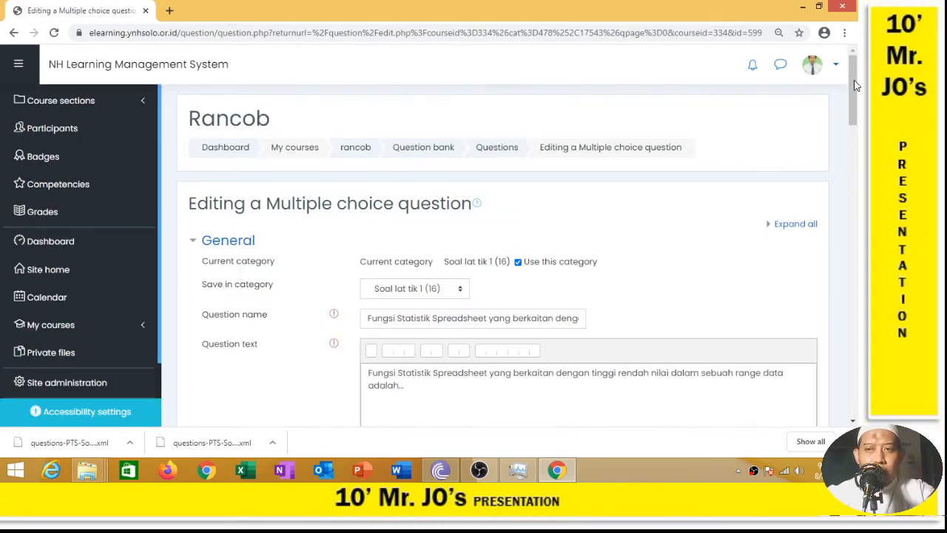
drag(858, 92, 856, 135)
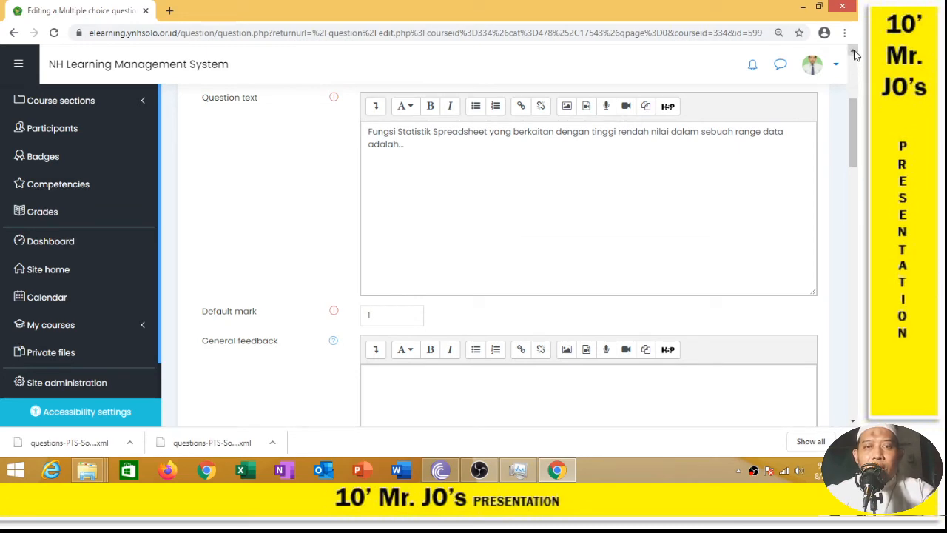
scroll(854, 55, up, 3)
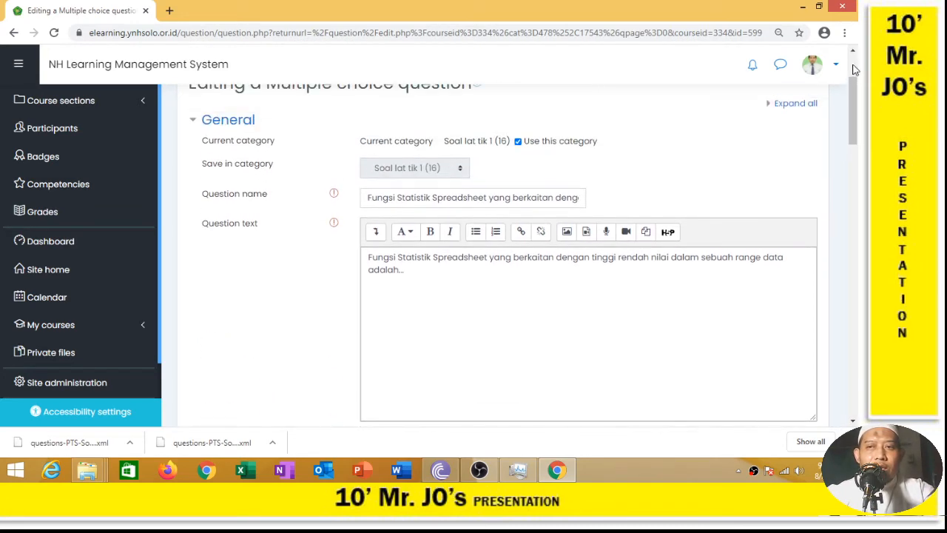
drag(853, 96, 822, 339)
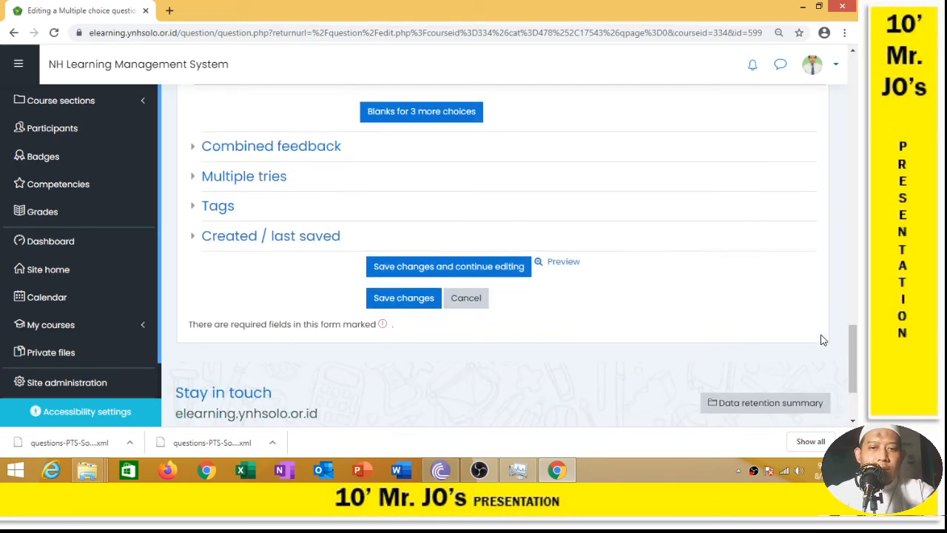
click(477, 301)
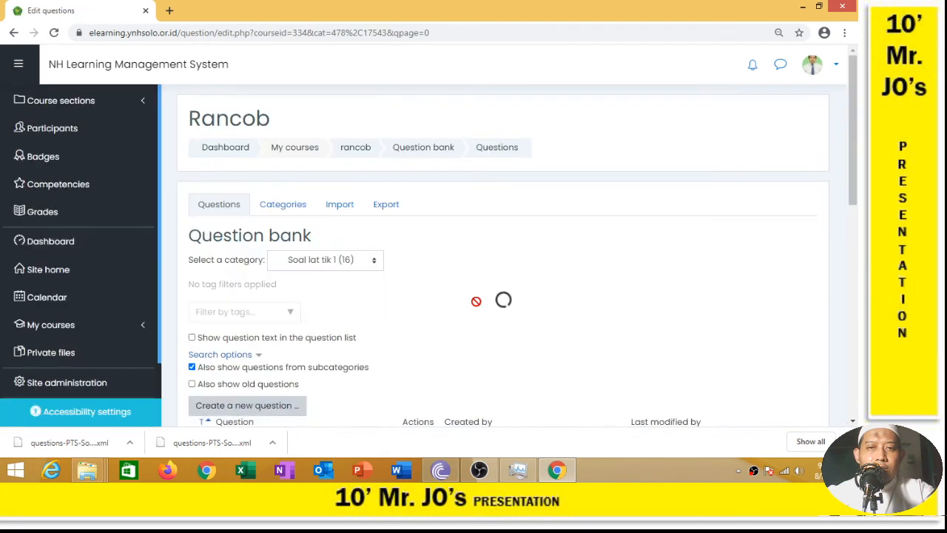
Return to the dashboard and open the main page of the rancob course from the enrolled courses
click(226, 148)
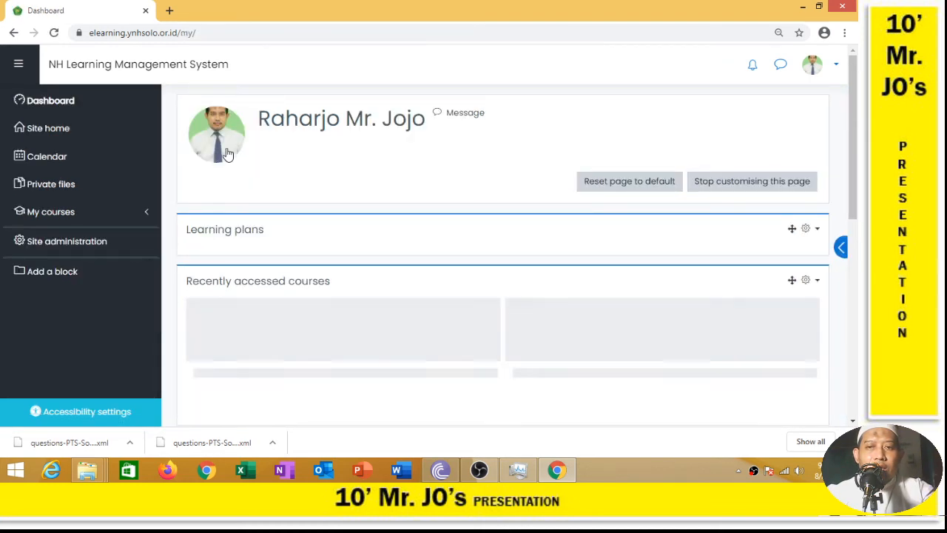
click(94, 218)
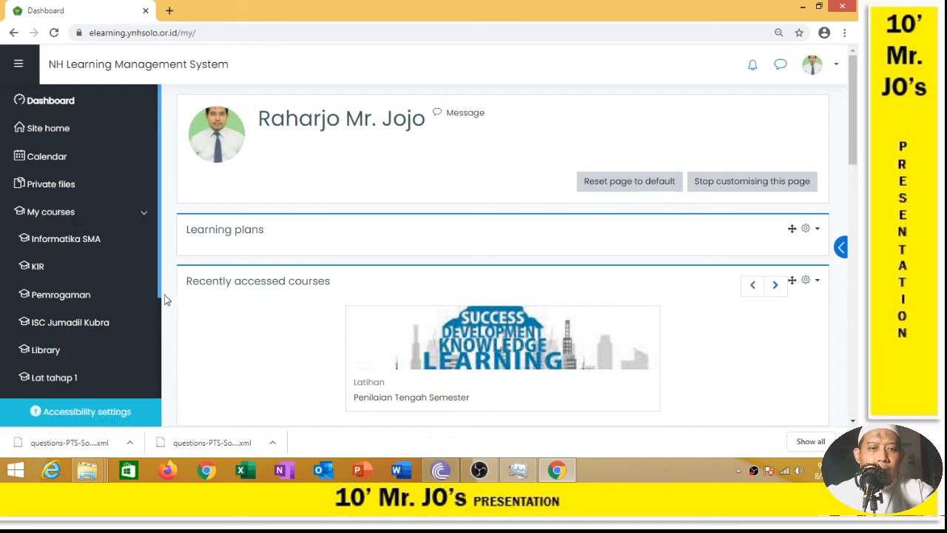
drag(160, 290, 158, 376)
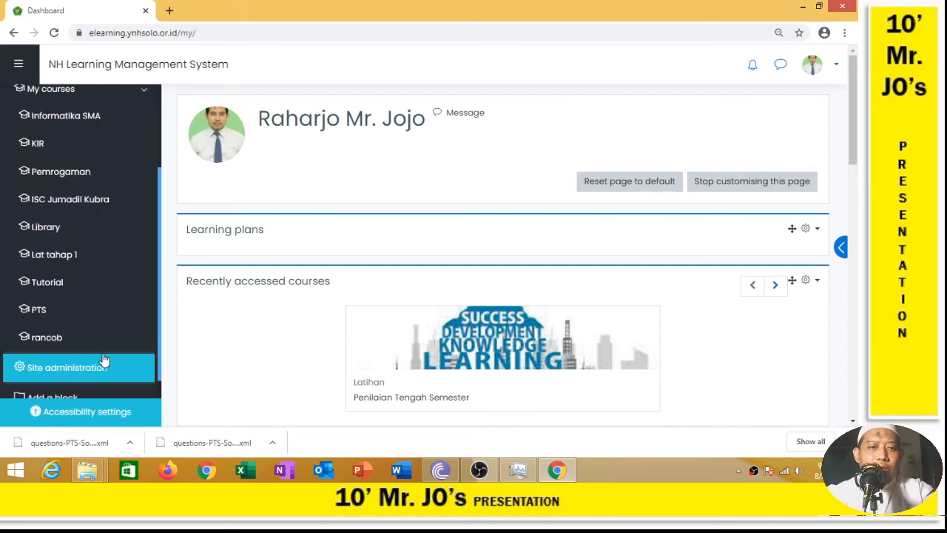
click(59, 338)
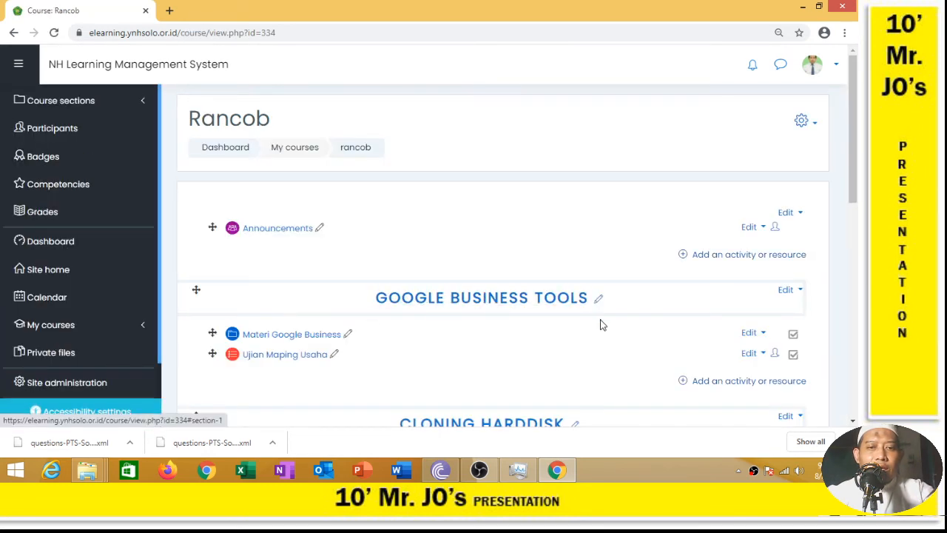
Rename the Topic 4 section of the rancob course as PTS
drag(858, 123, 858, 314)
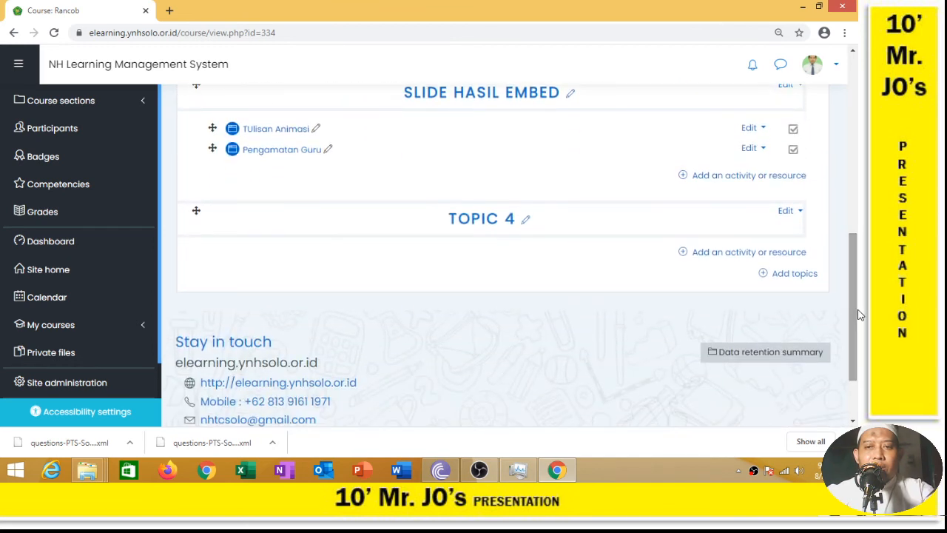
click(527, 223)
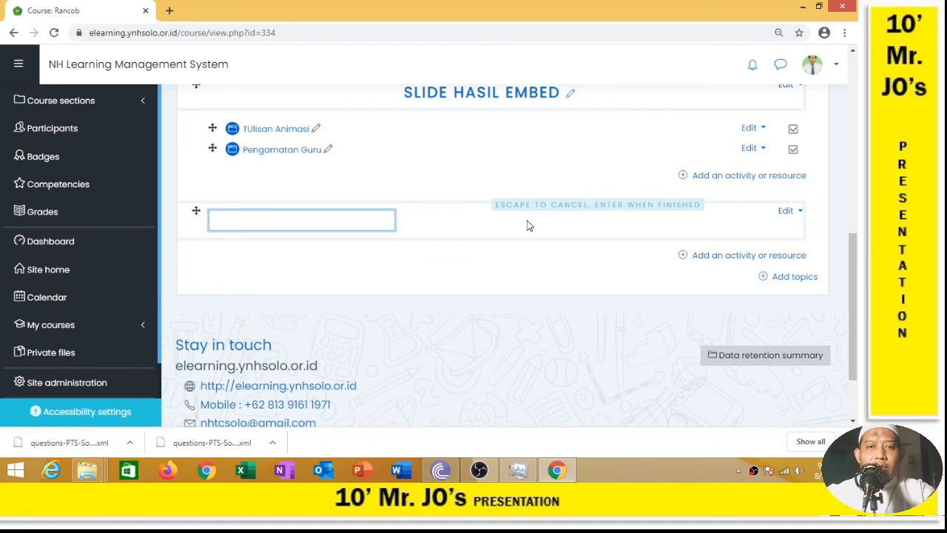
text(P)
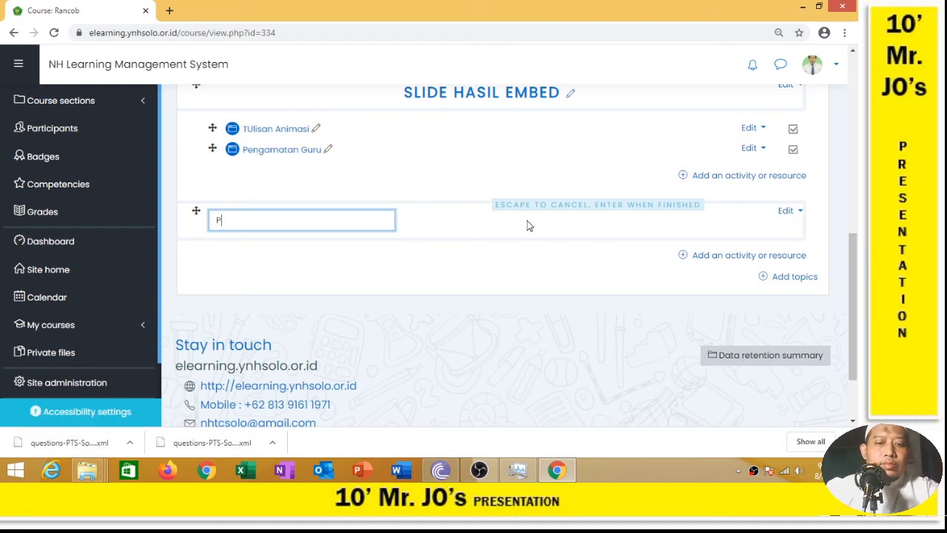
text(T)
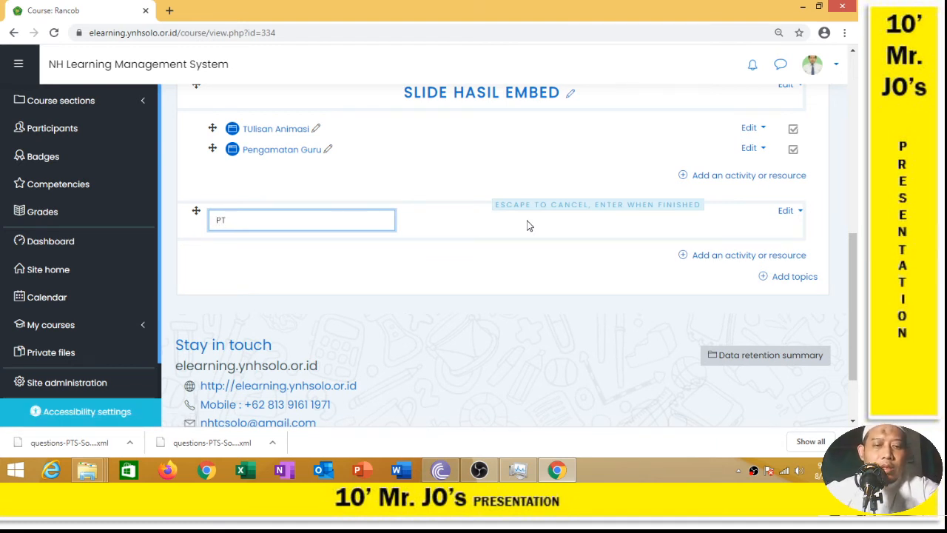
text(S)
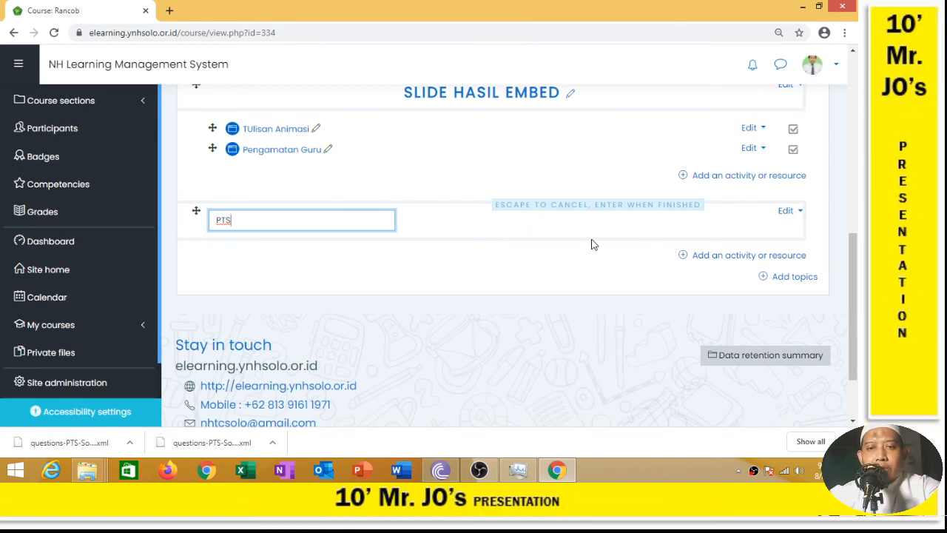
key(Return)
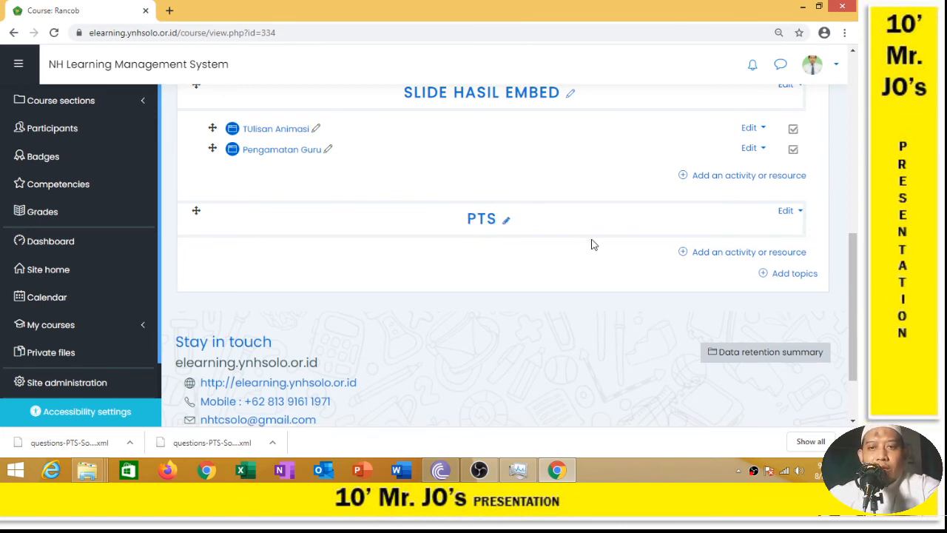
Look through the activities and resources that can be added to the PTS section, and close the list without adding any
click(731, 253)
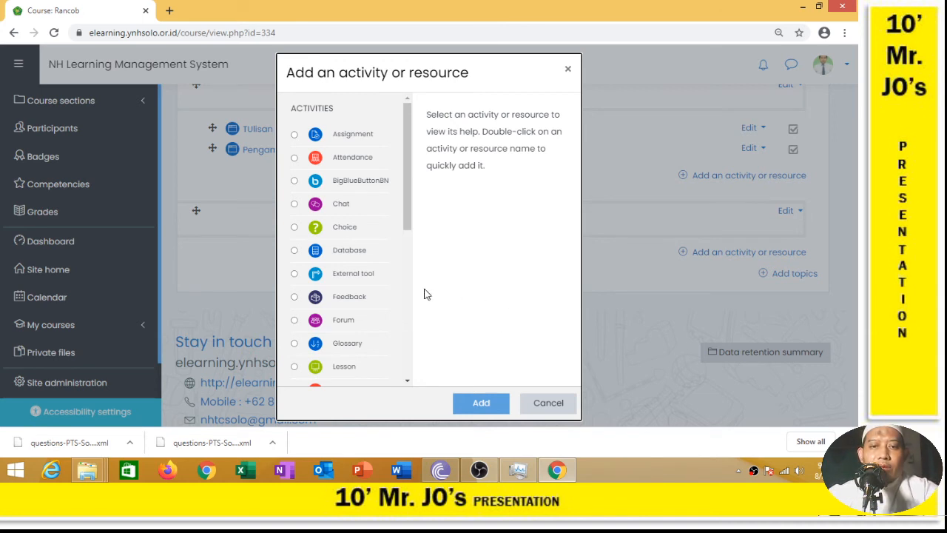
drag(405, 214, 398, 383)
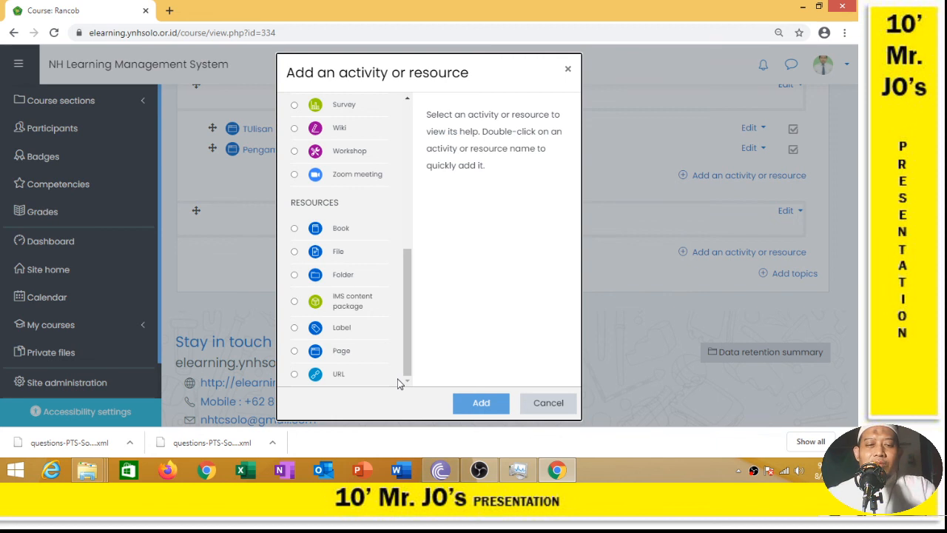
click(548, 404)
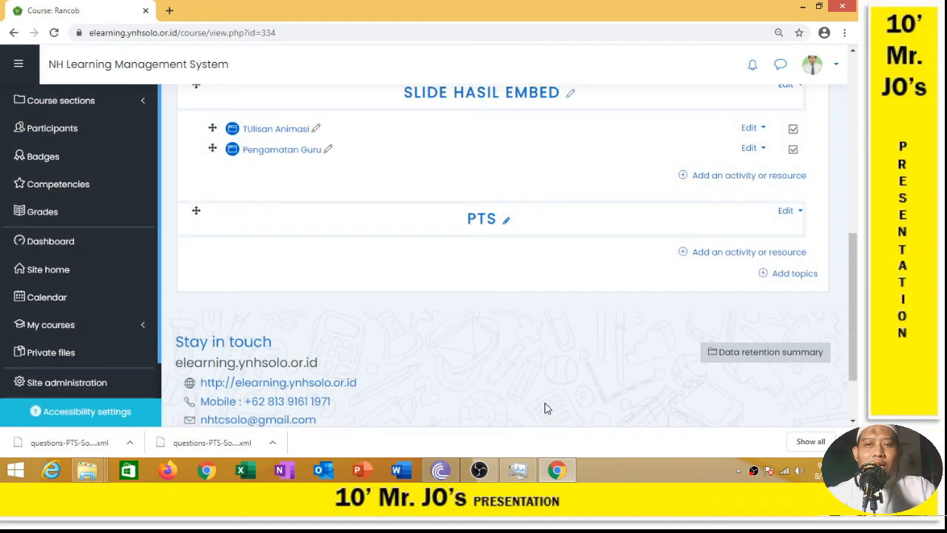